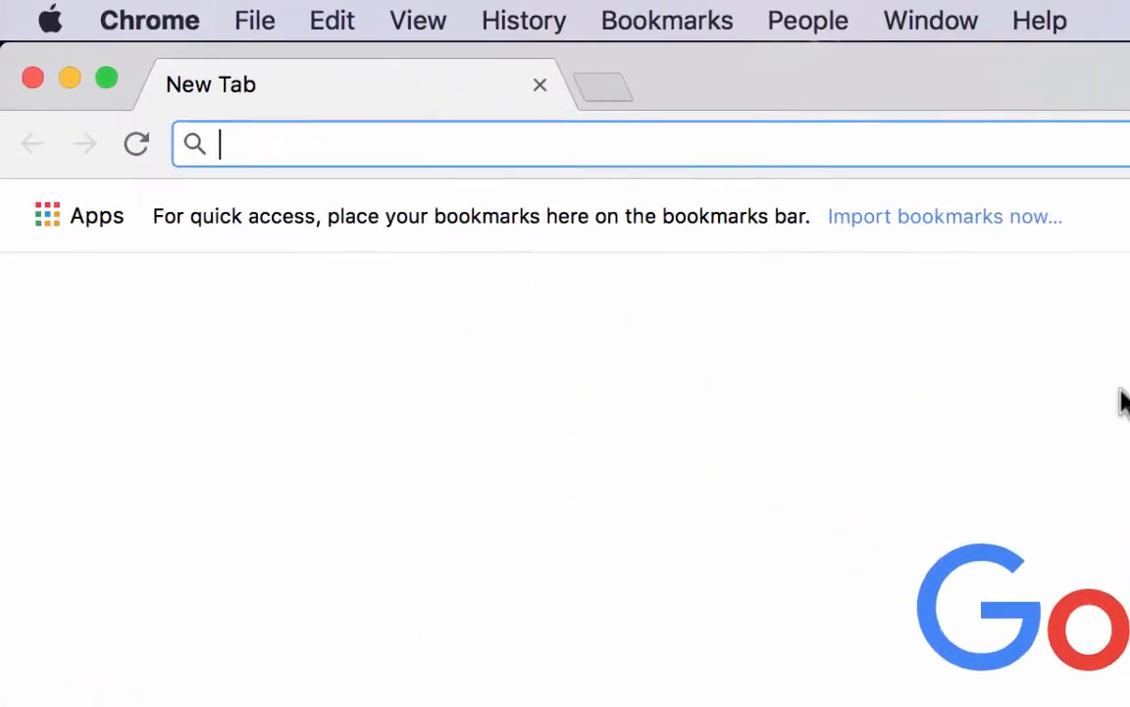
Load drive.google.com in Chrome to show the empty My Drive page
type("drive.google.com")
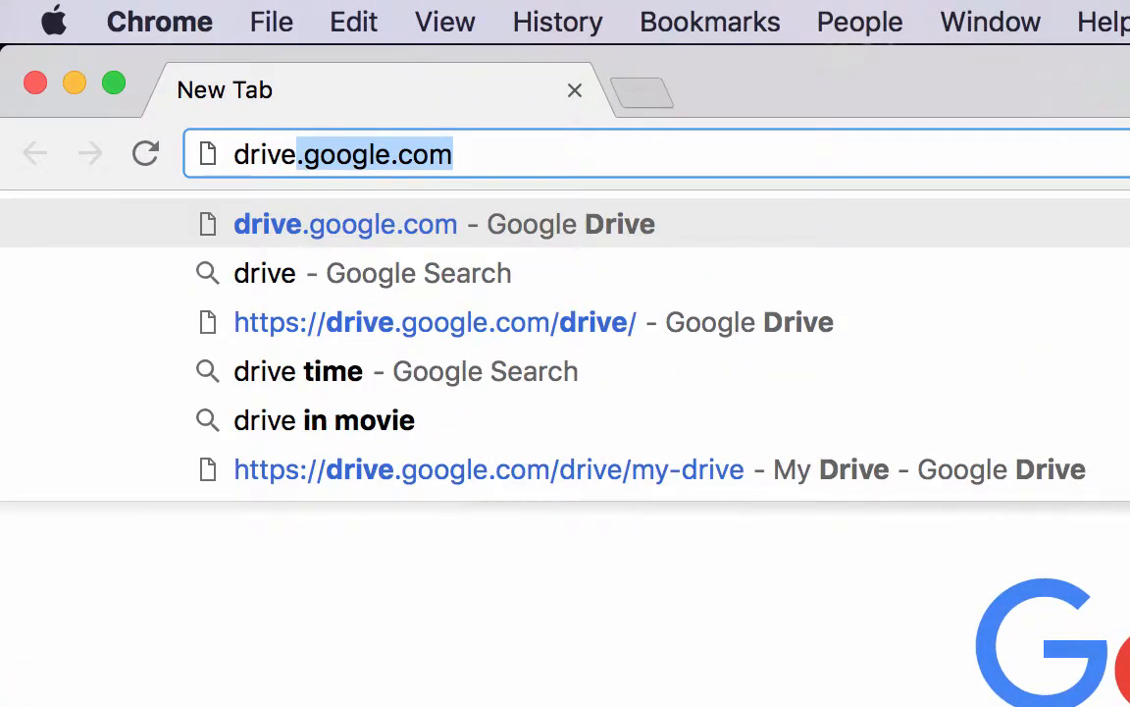
key("Return")
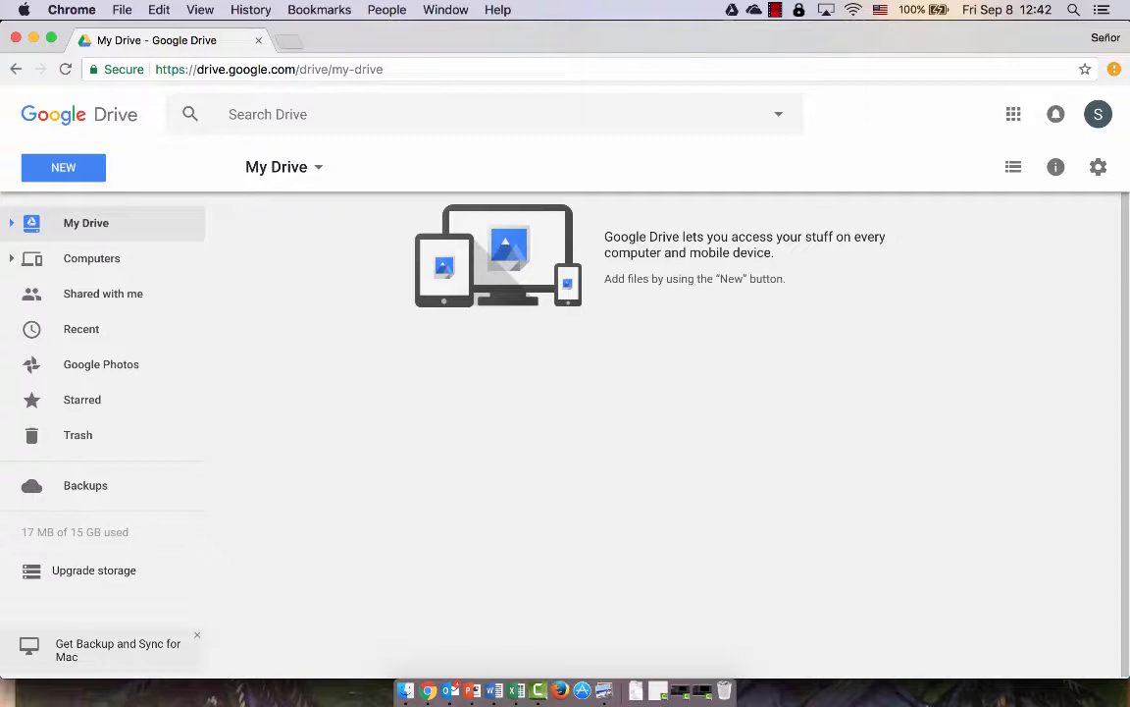
Open Drive's NEW menu listing Folder, uploads, Docs, Sheets and Slides
left_click(62, 169)
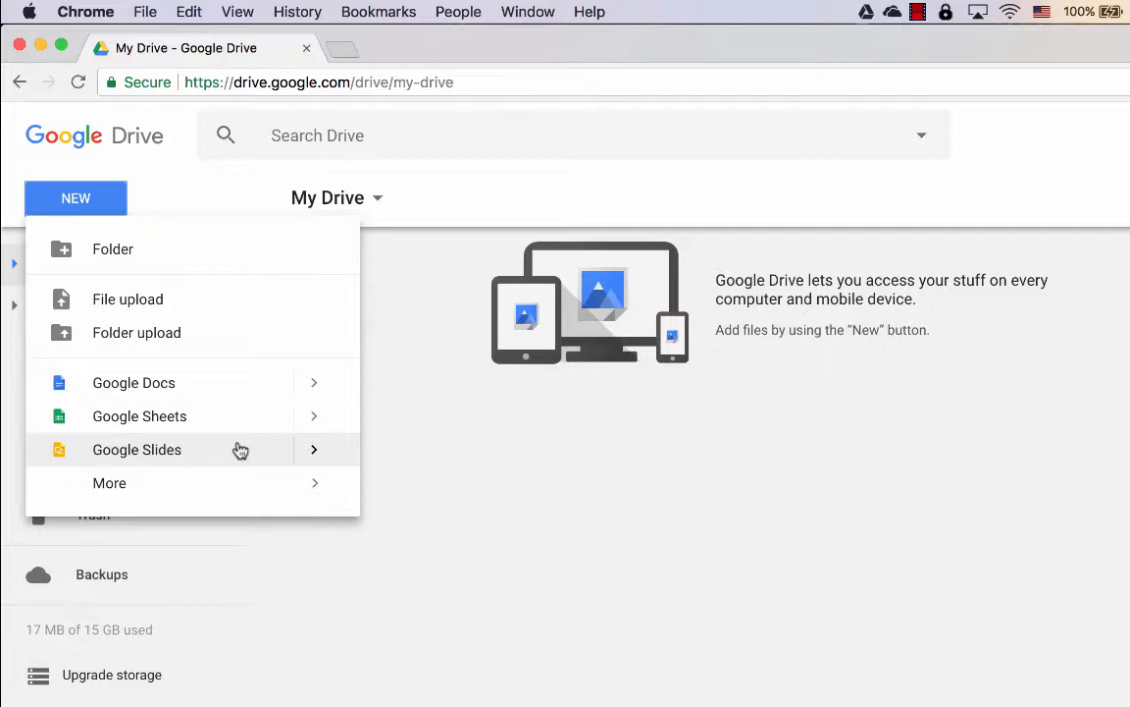
mouse_move(246, 501)
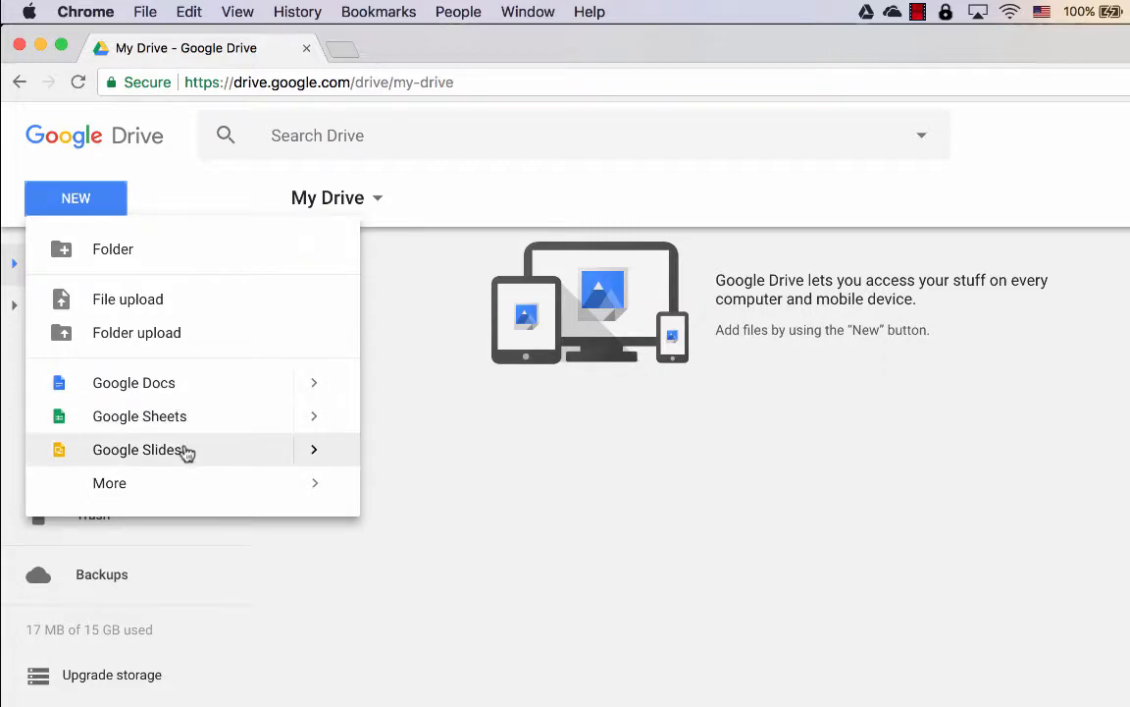
Create a blank Google Docs file, opened as Untitled document in a new tab
left_click(175, 384)
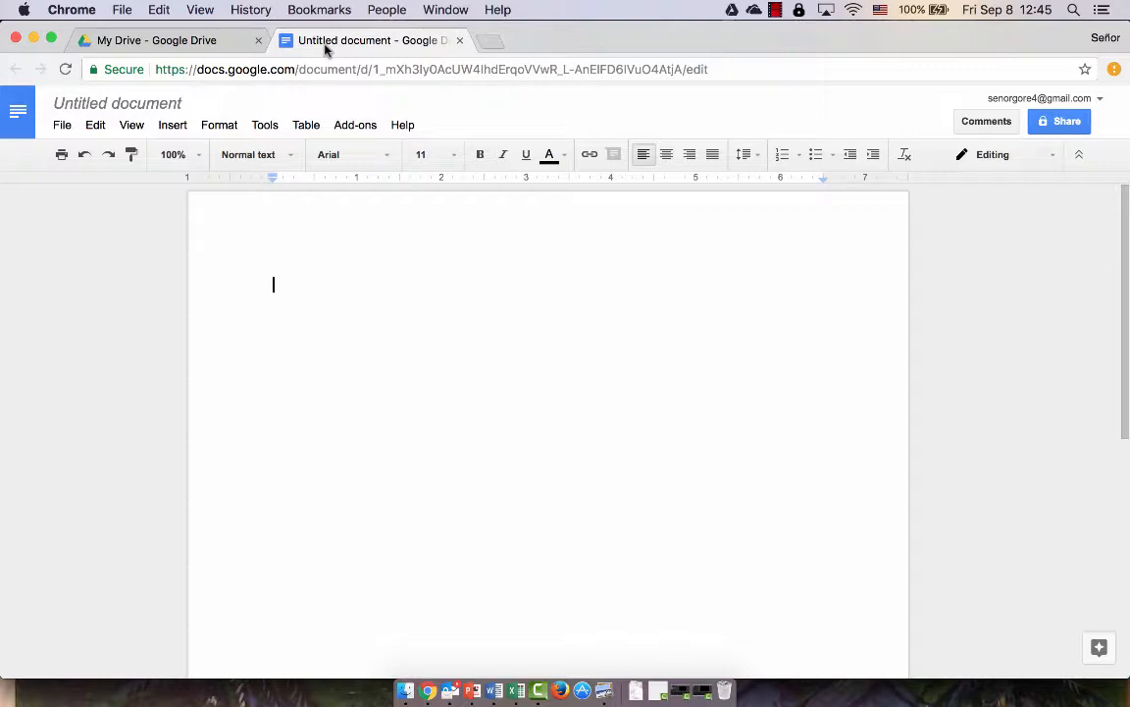
left_click(775, 9)
Turn the three practice sentences, starting 'My friends and me went to the store.', into a numbered list
left_click(797, 50)
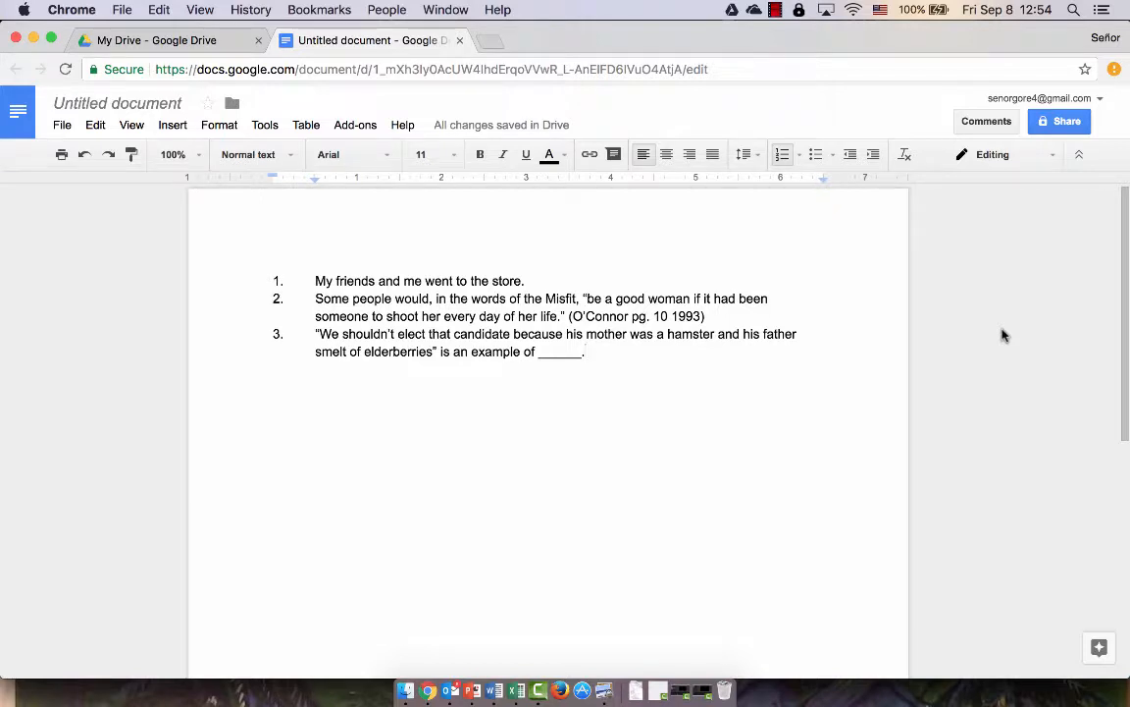
Change the title from Untitled document to 'Error Correction Practice'
left_click(114, 106)
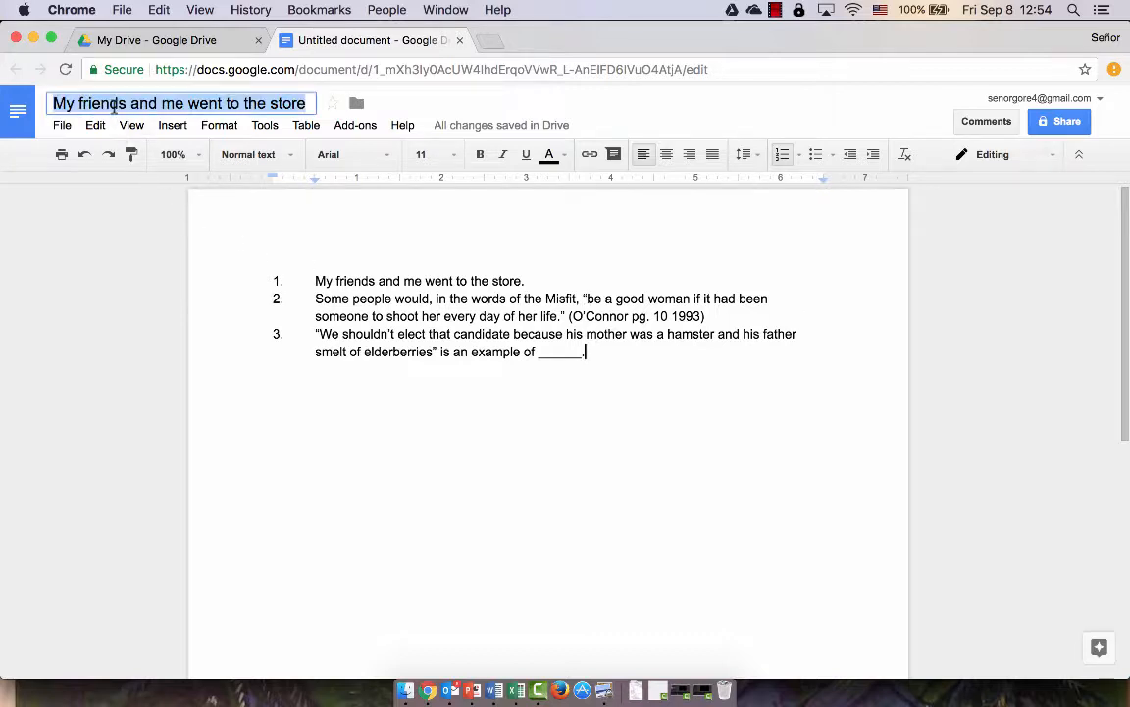
type("E")
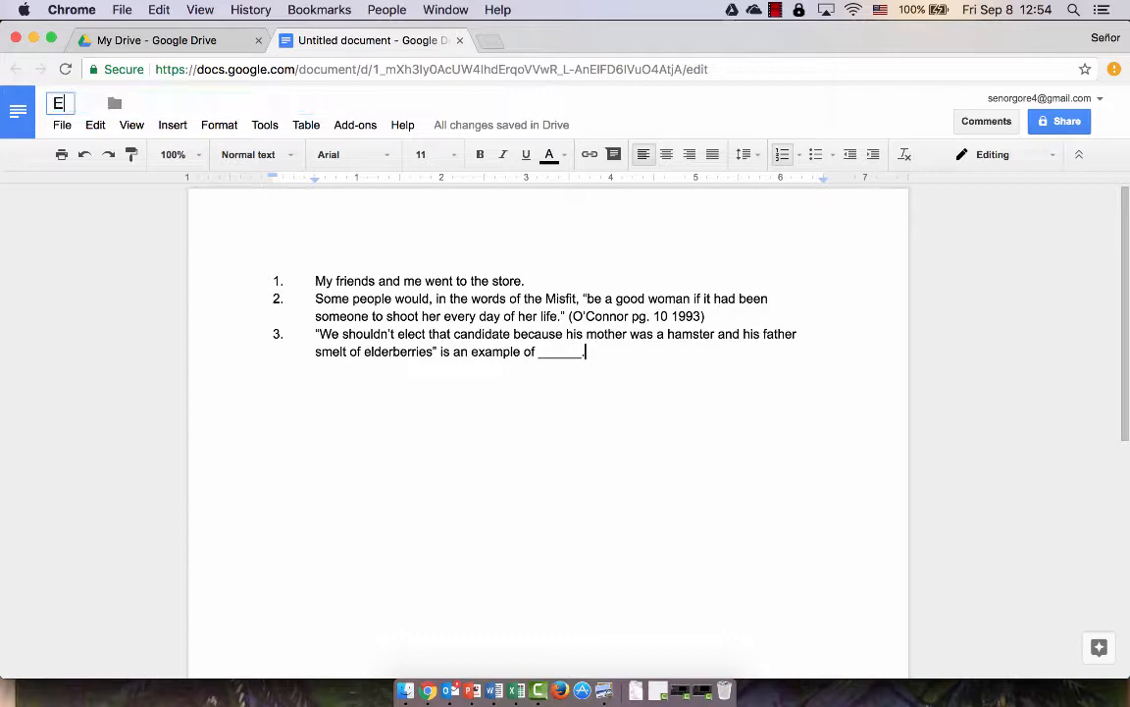
type("rror Correcti")
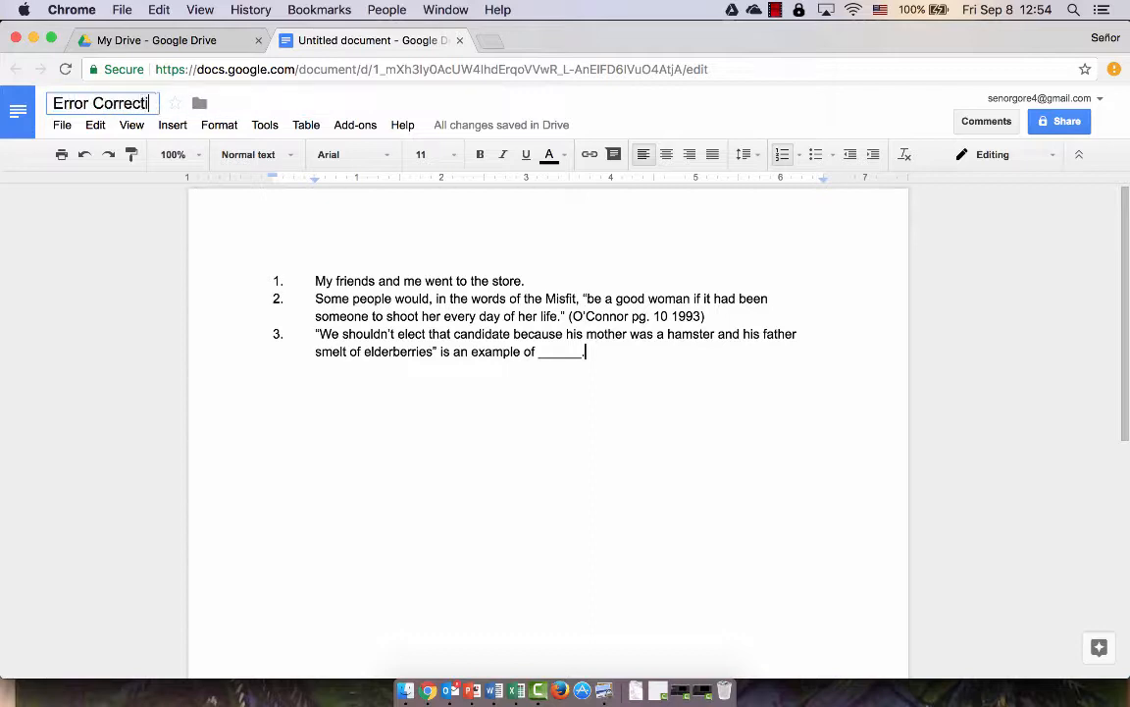
type("on Practice")
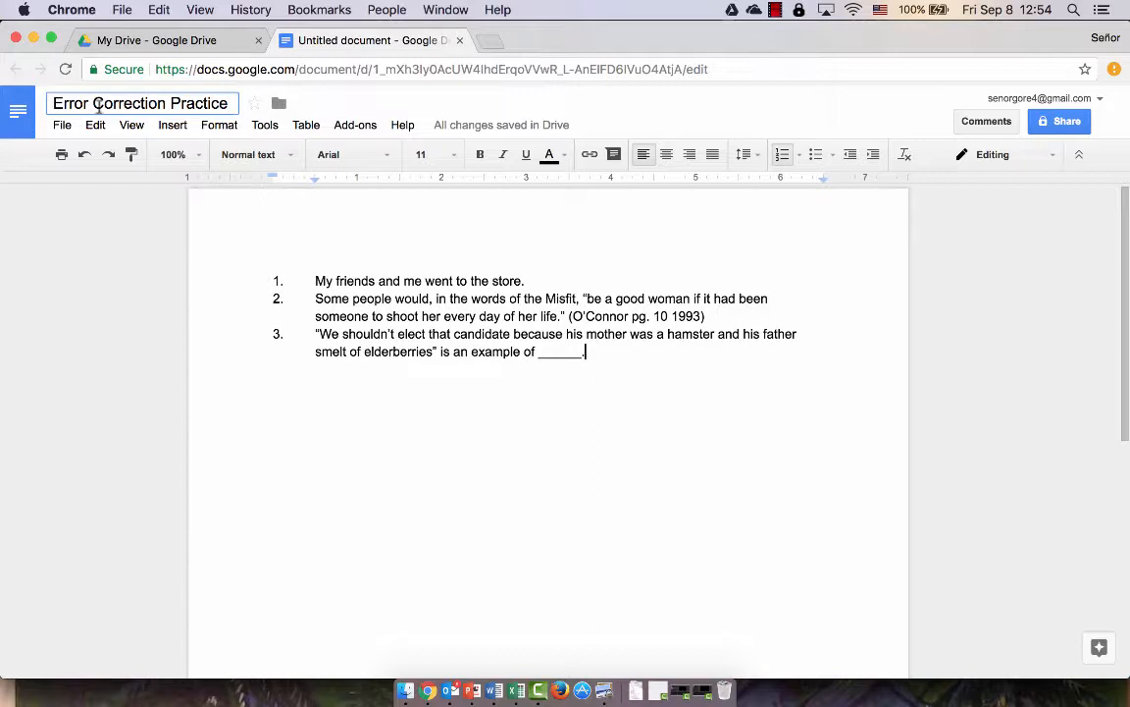
left_click(69, 296)
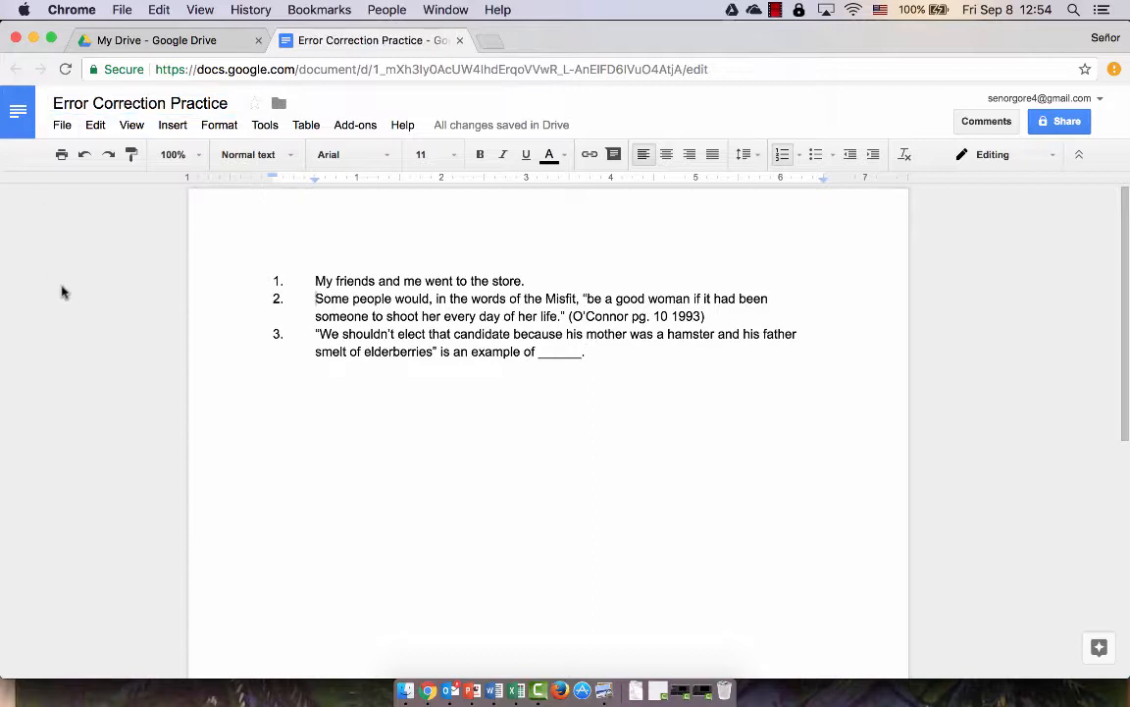
Turn on link sharing with 'Anyone with the link can edit' access and copy the link
left_click(1068, 124)
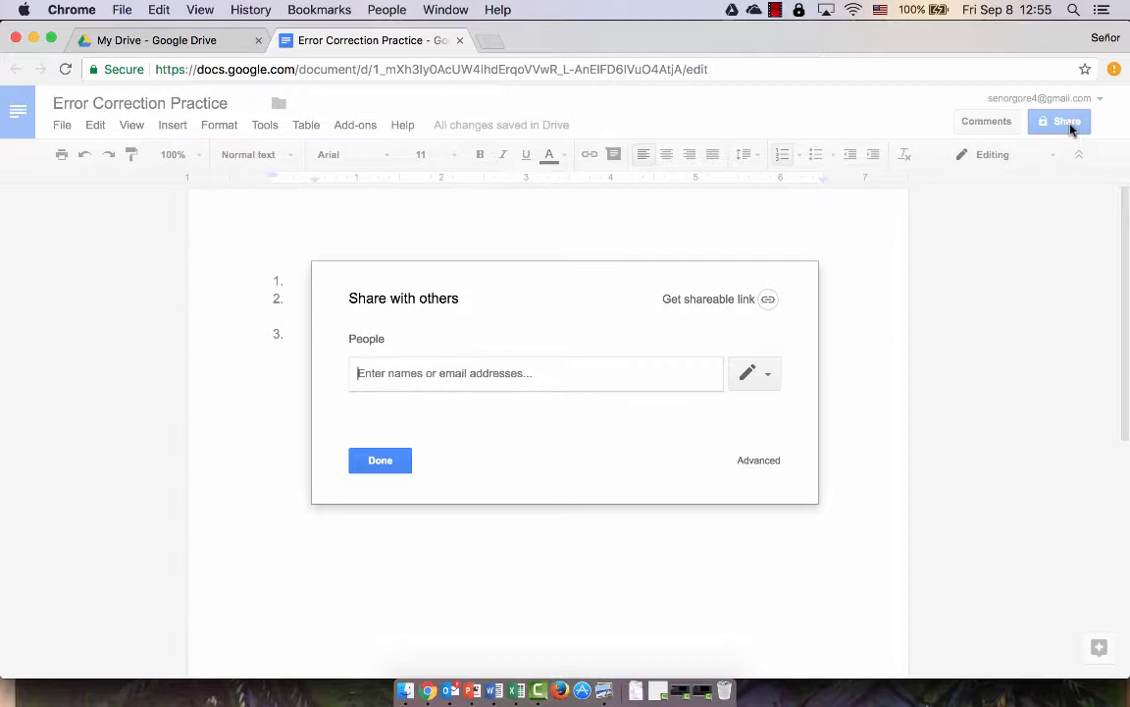
left_click(768, 303)
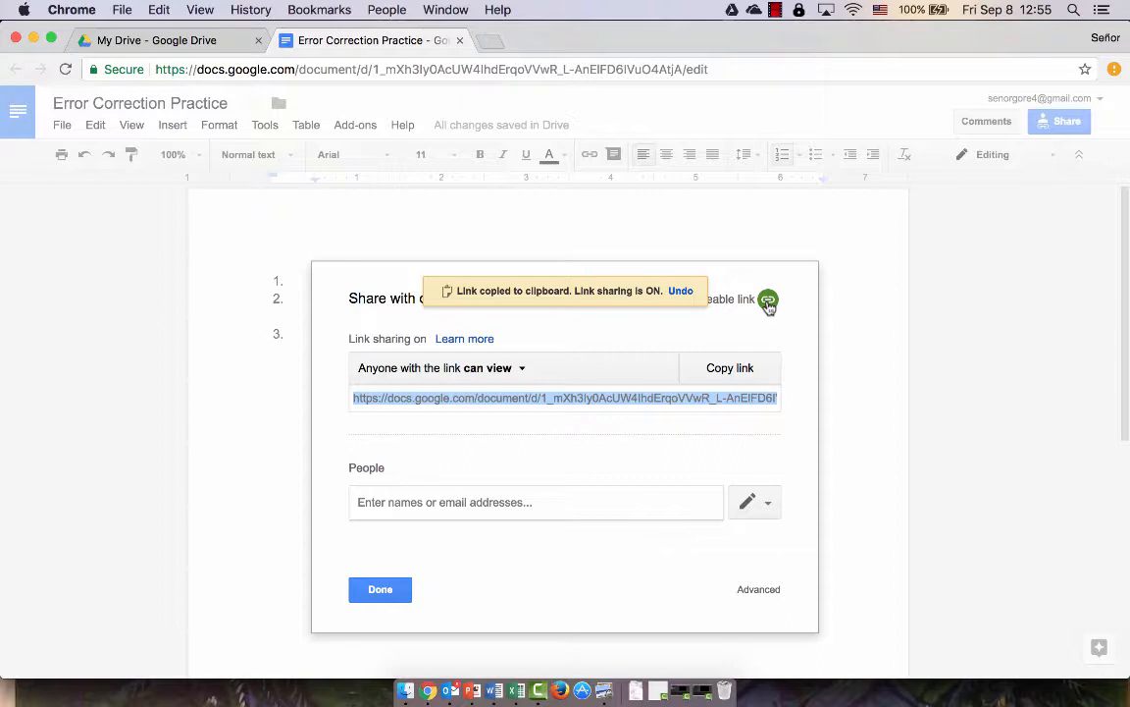
left_click(498, 376)
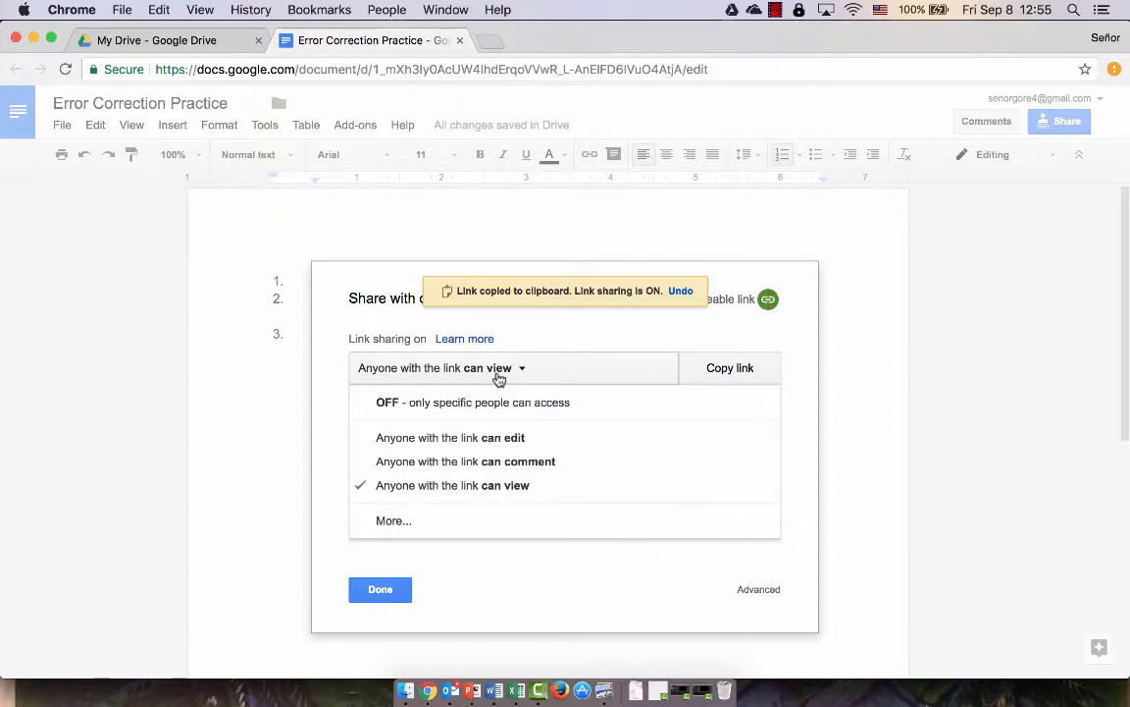
left_click(508, 438)
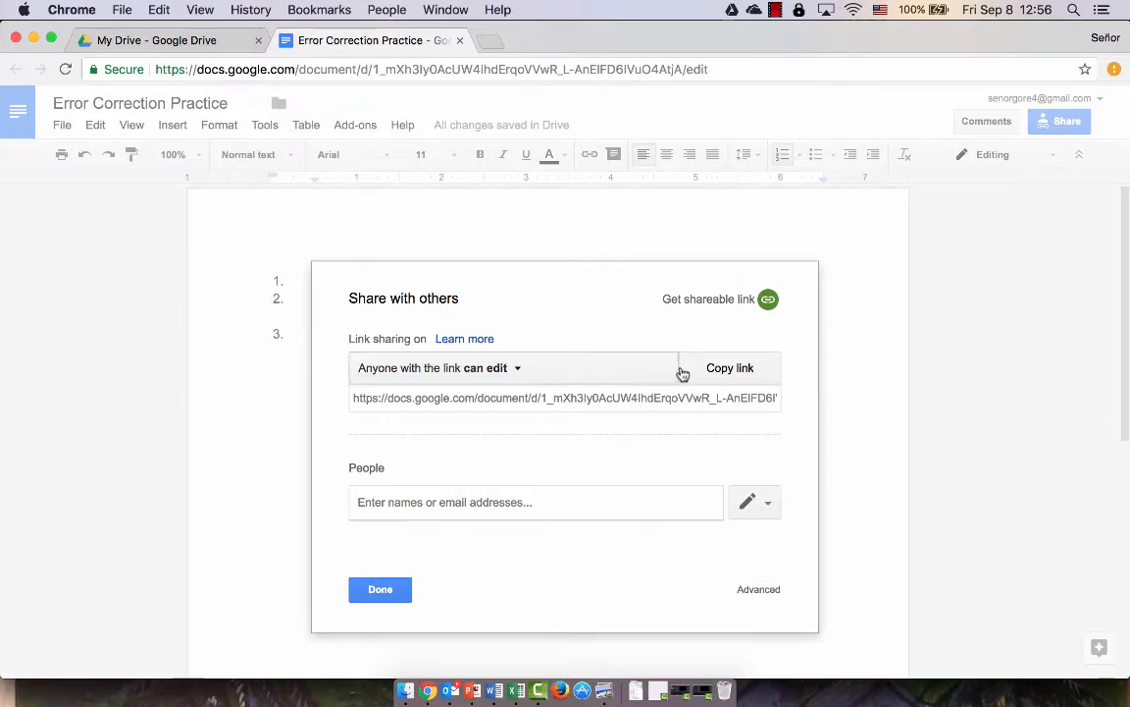
left_click(721, 371)
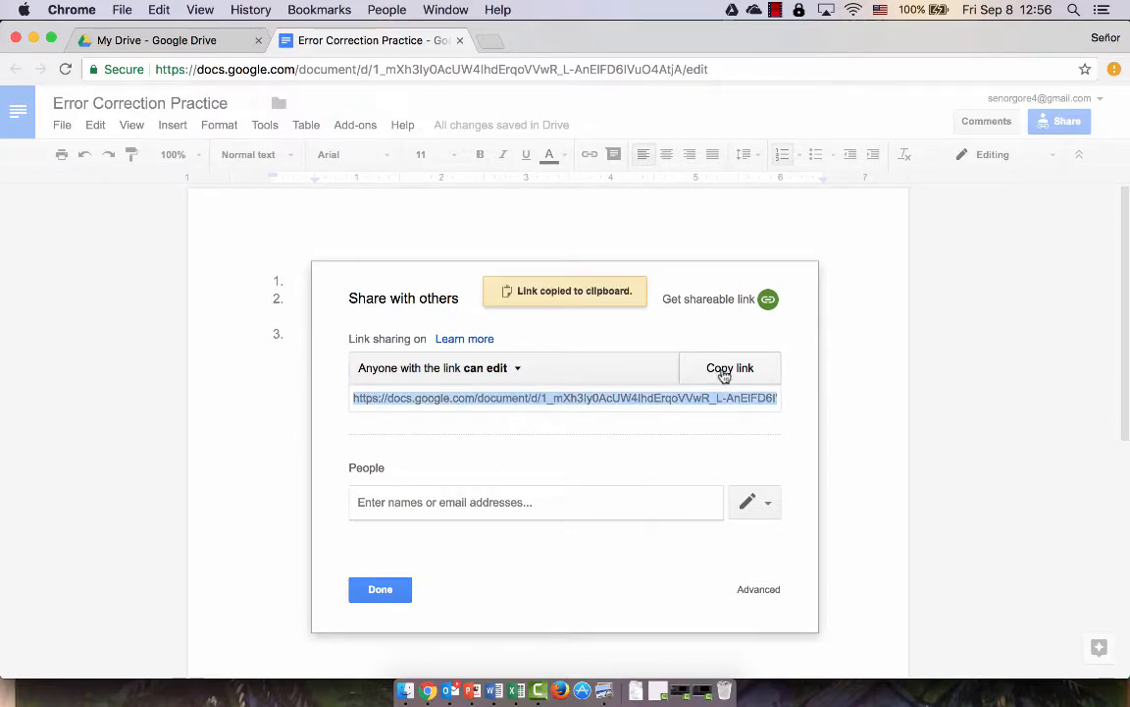
Open goo.gl, the Google URL Shortener, in a new Chrome tab
left_click(490, 42)
type("g")
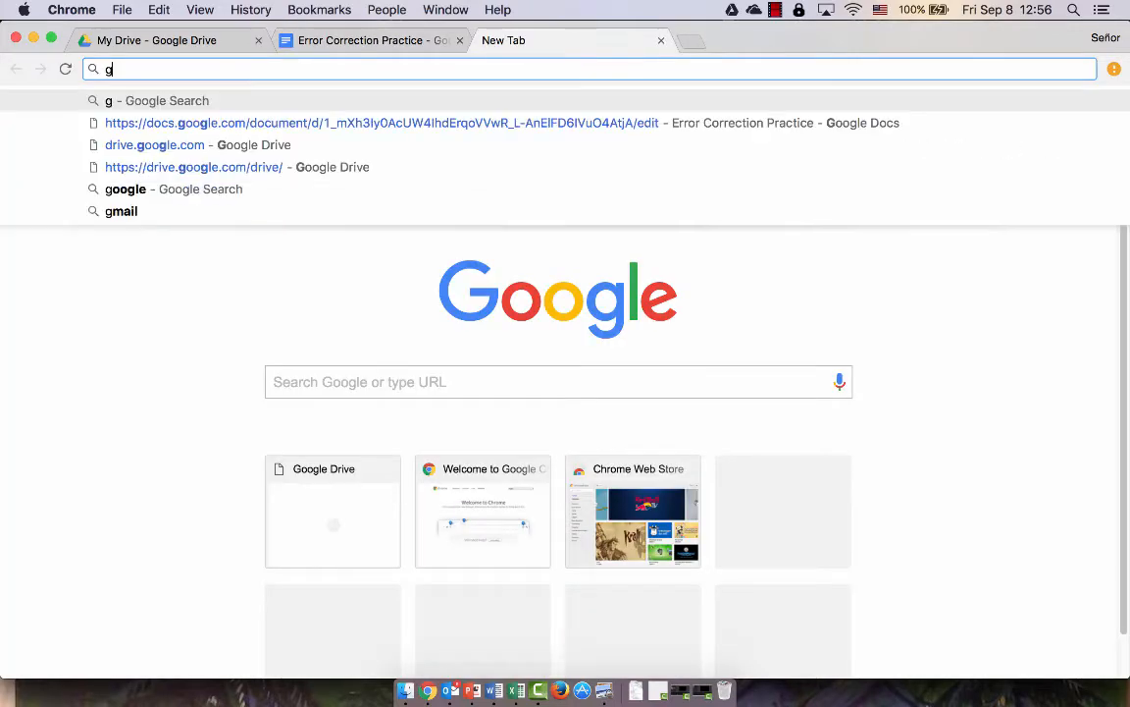
type("oo.gl")
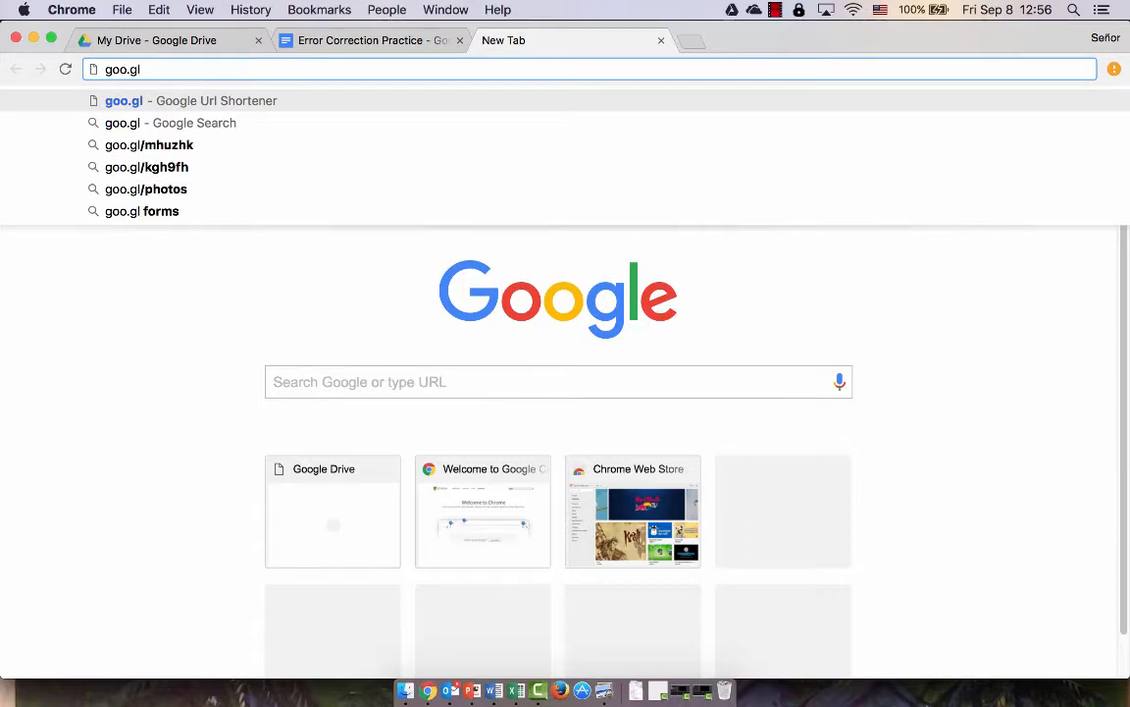
key("Return")
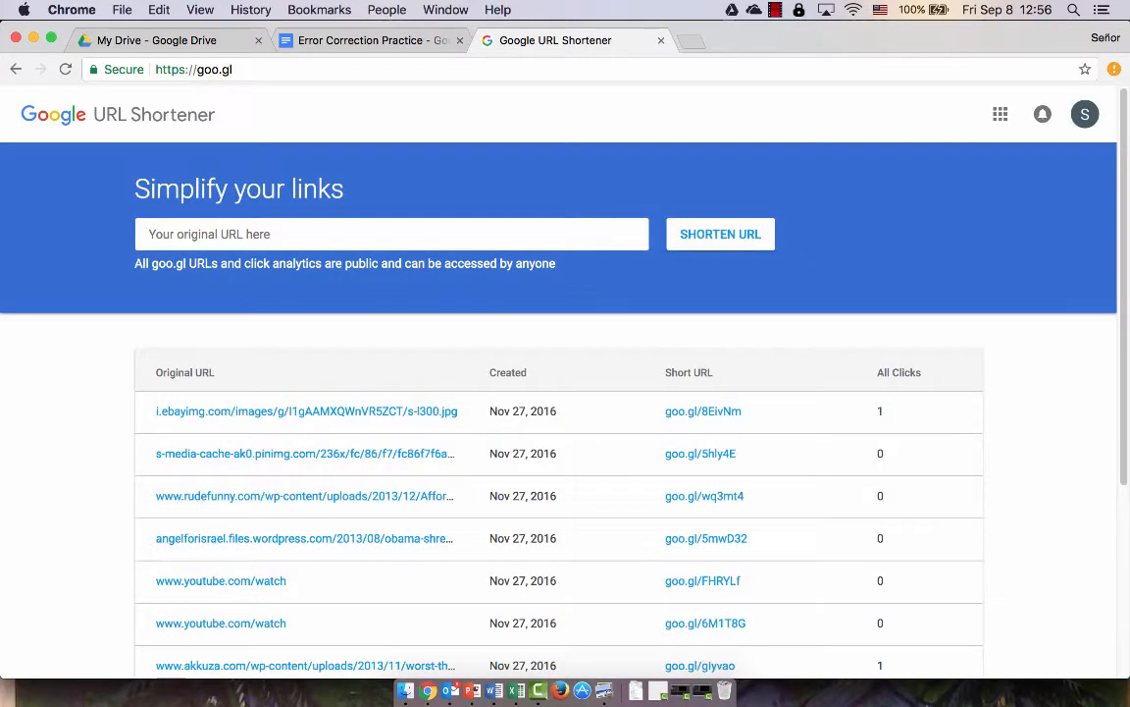
left_click(349, 236)
key("super+v")
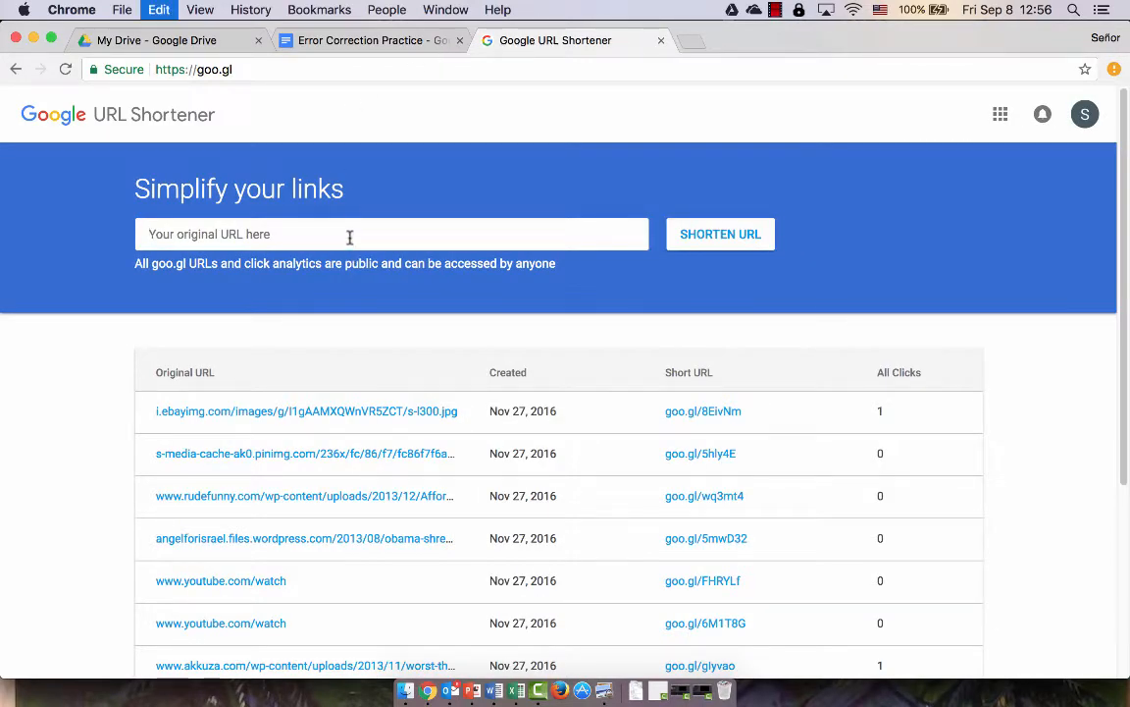
left_click(706, 235)
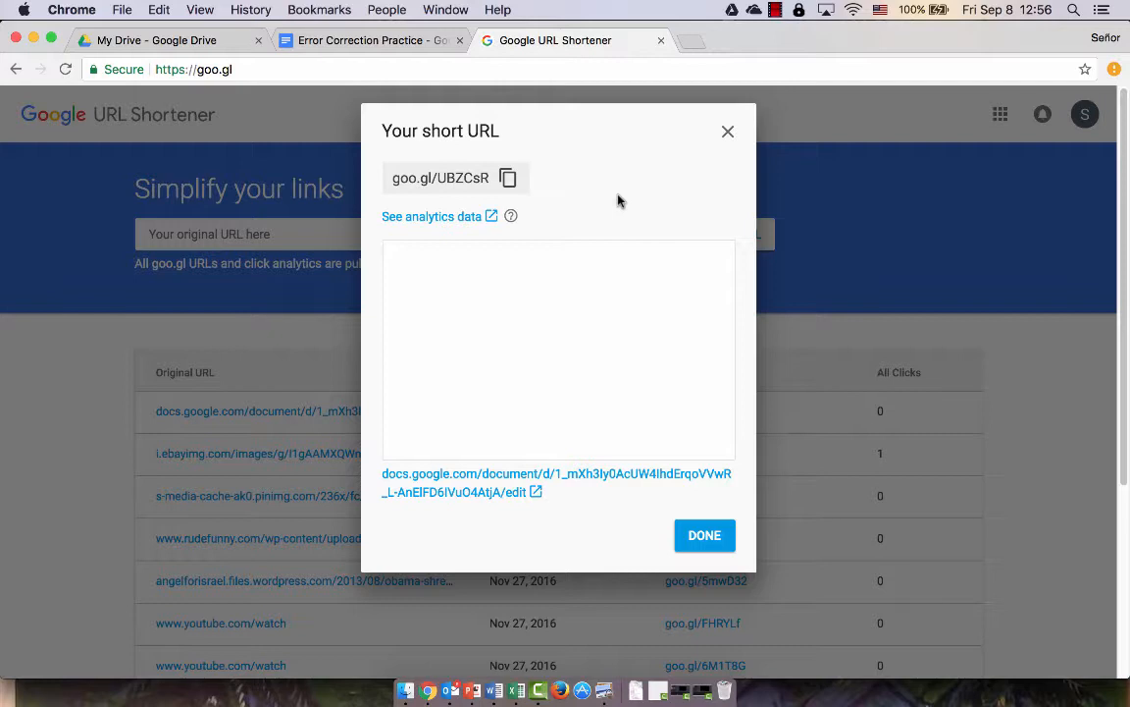
left_click(729, 131)
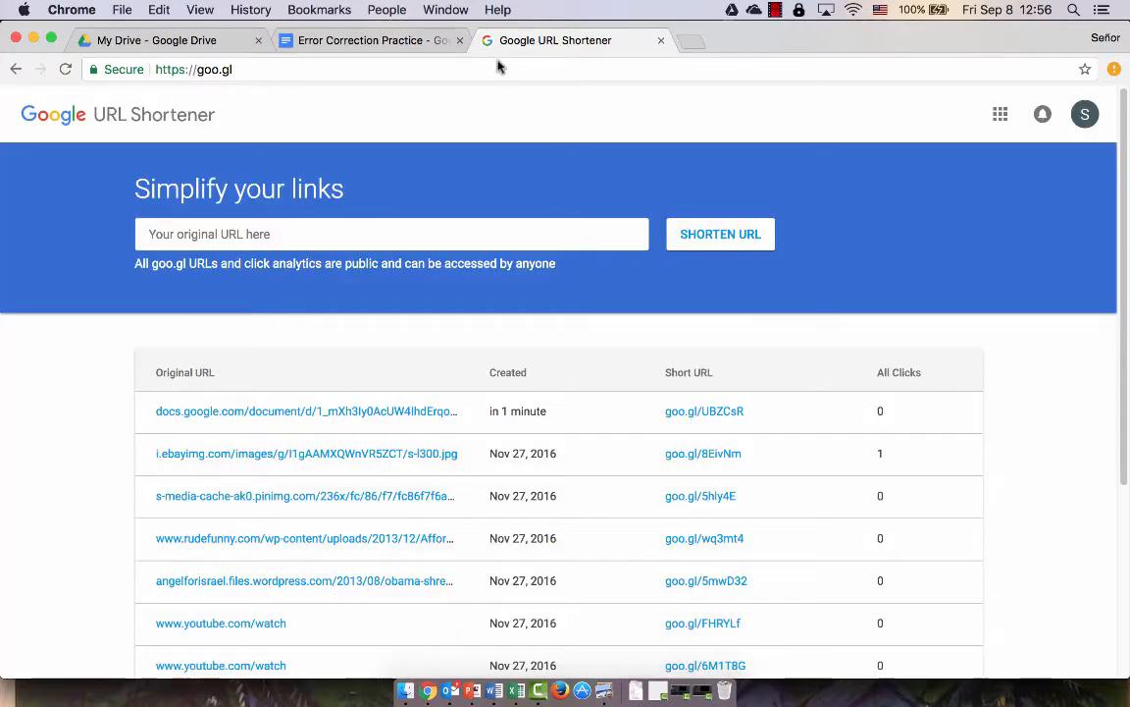
Close the URL Shortener tab and return to the Share dialog's People field
left_click(660, 41)
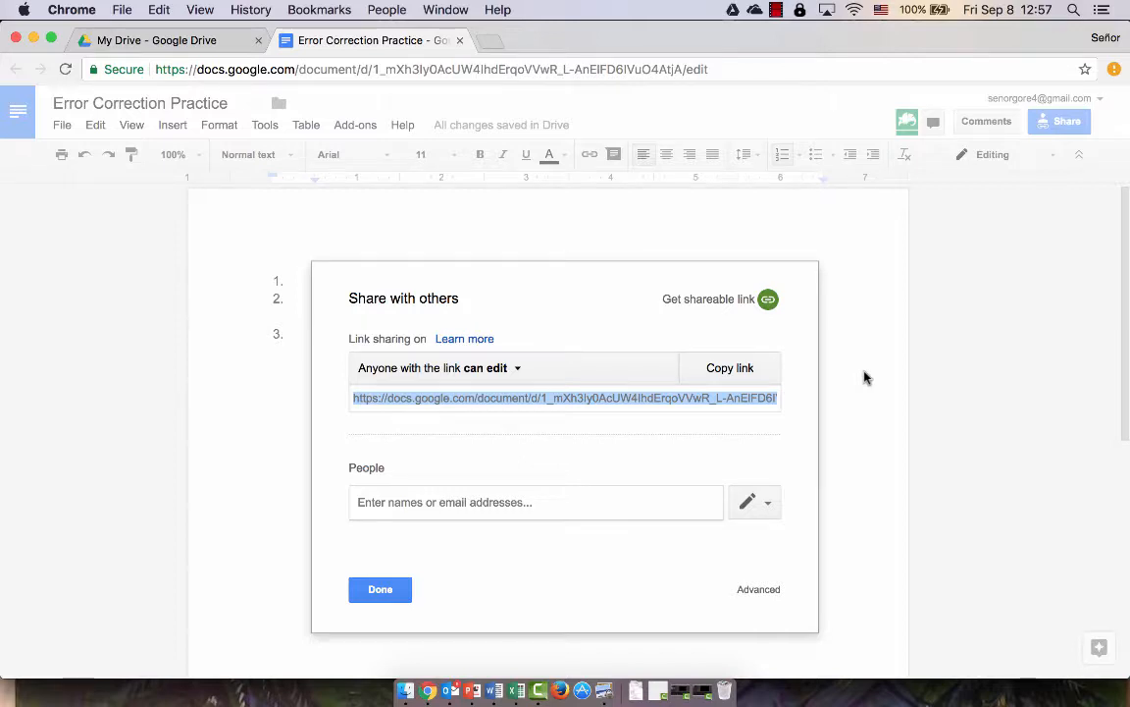
left_click(472, 502)
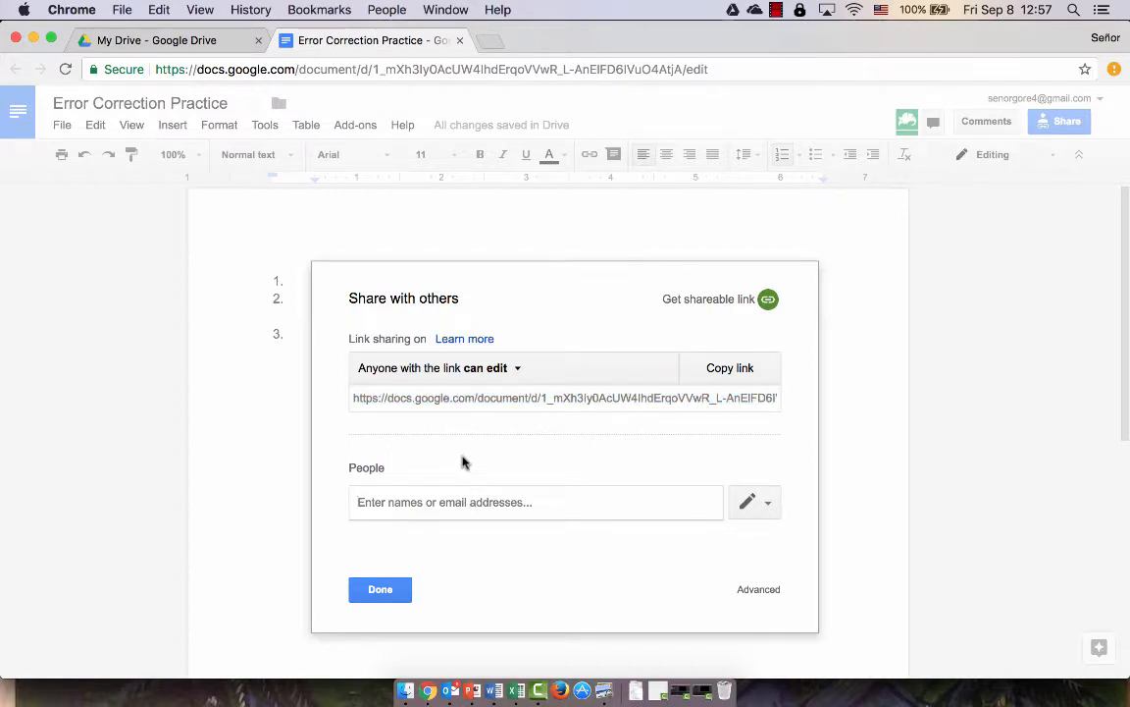
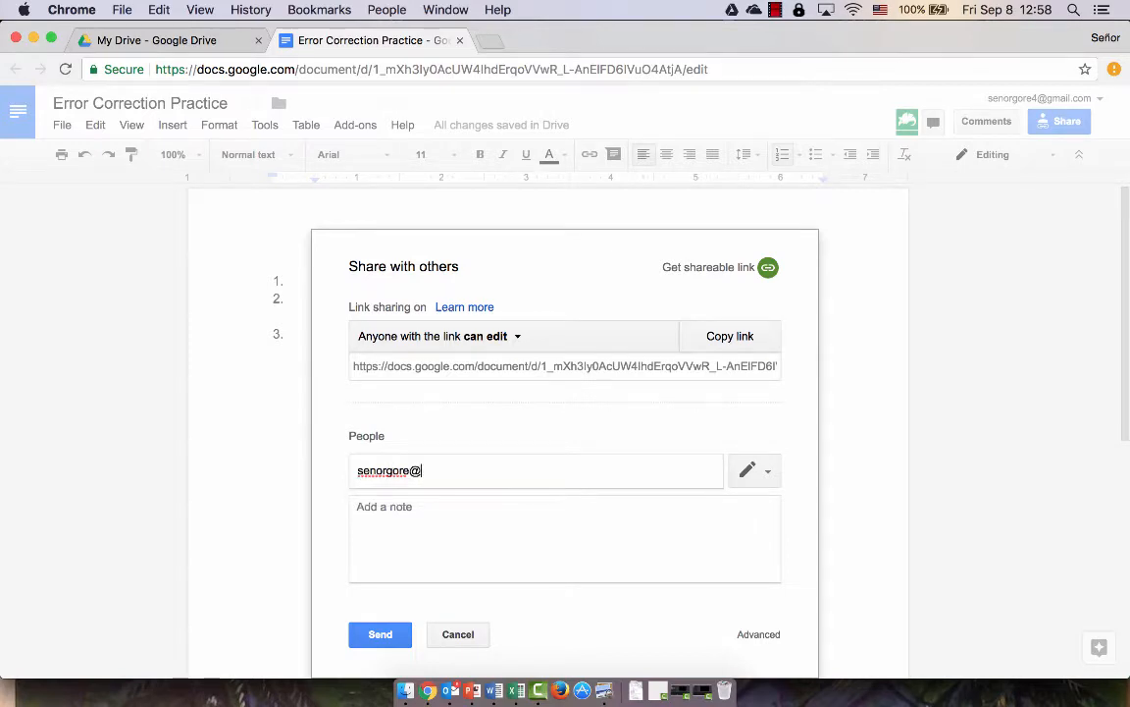
Make a copy of Error Correction Practice from My Drive, then return to the document's tab
left_click(166, 39)
right_click(326, 331)
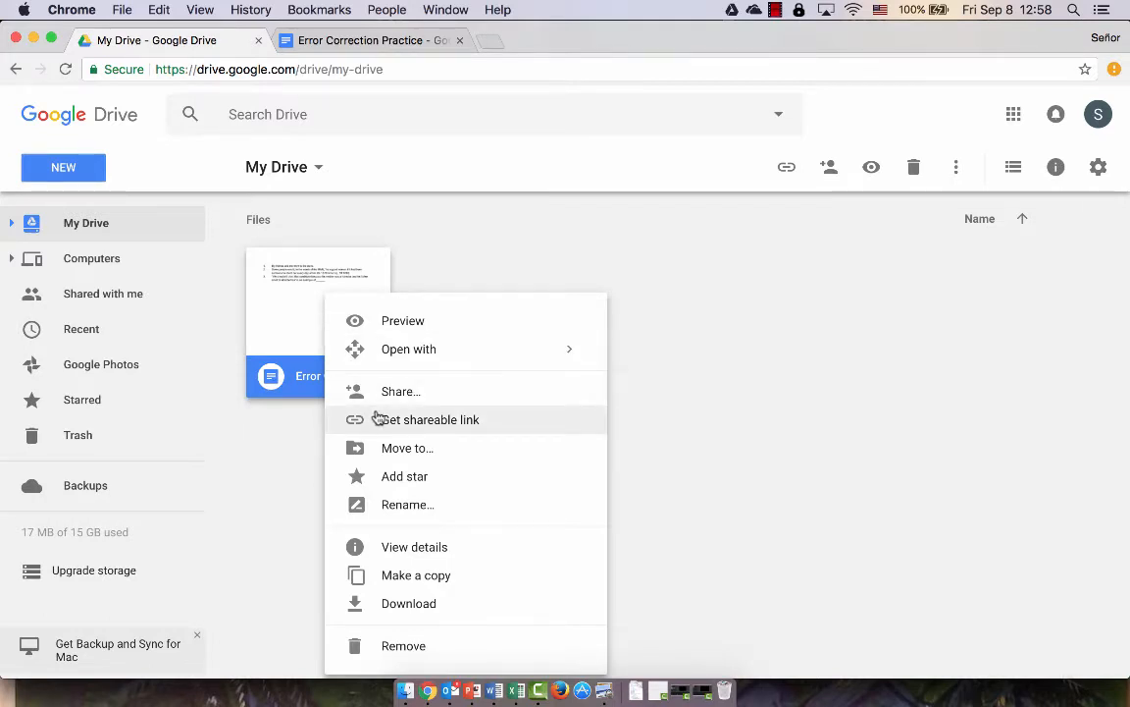
left_click(407, 585)
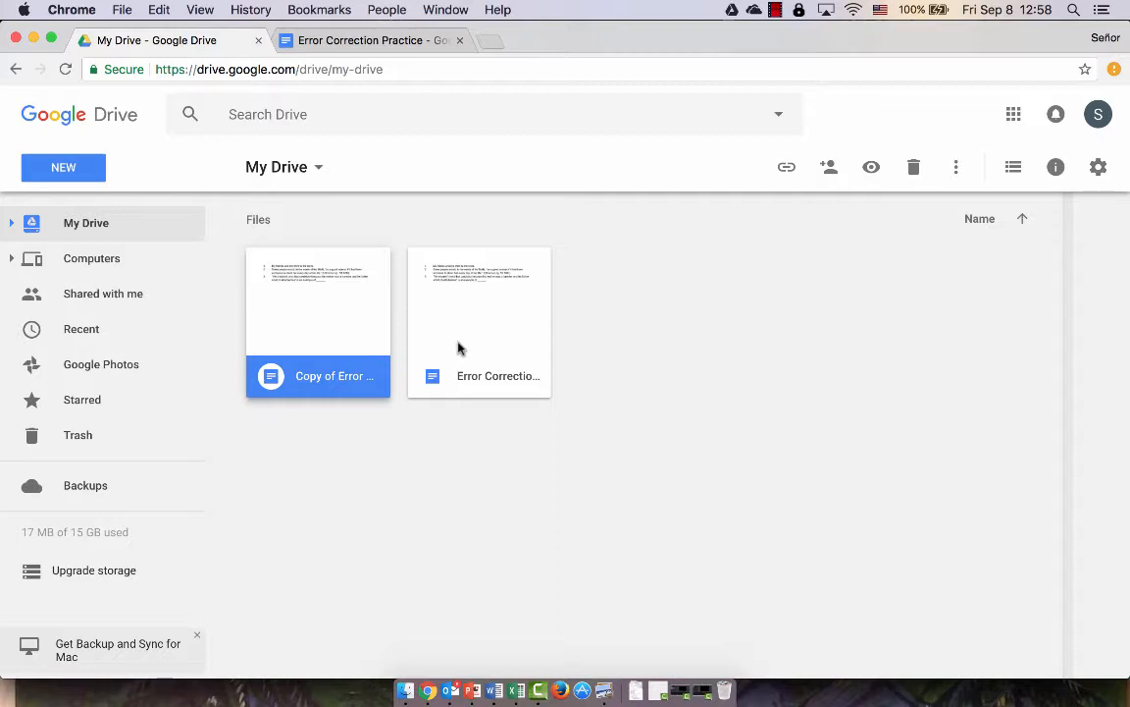
left_click(324, 41)
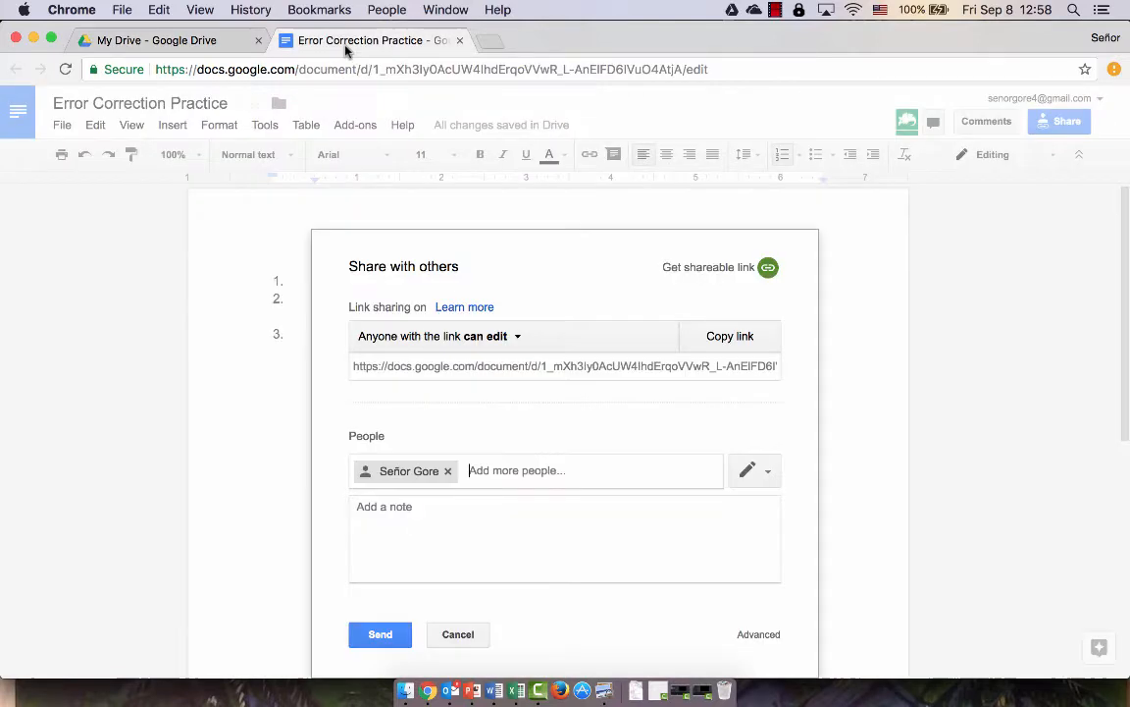
Send the sharing invitation to the added recipient
left_click(396, 635)
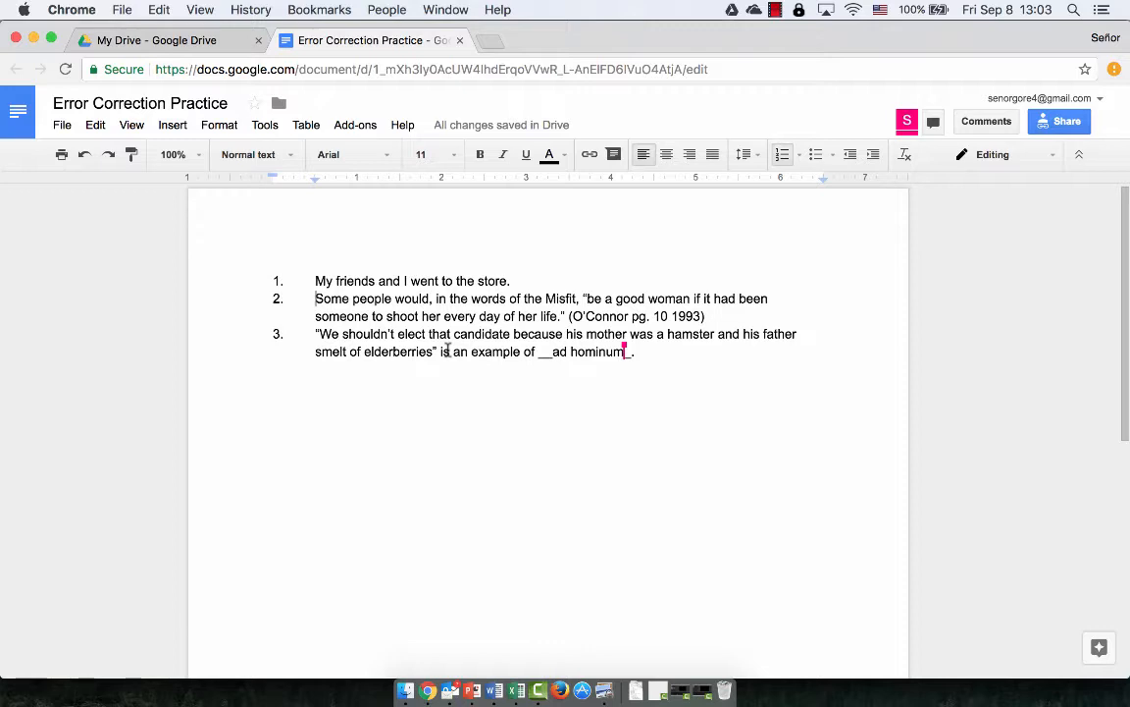
Replace 'I' with 'me' in the first sentence and select the new word
double_click(424, 281)
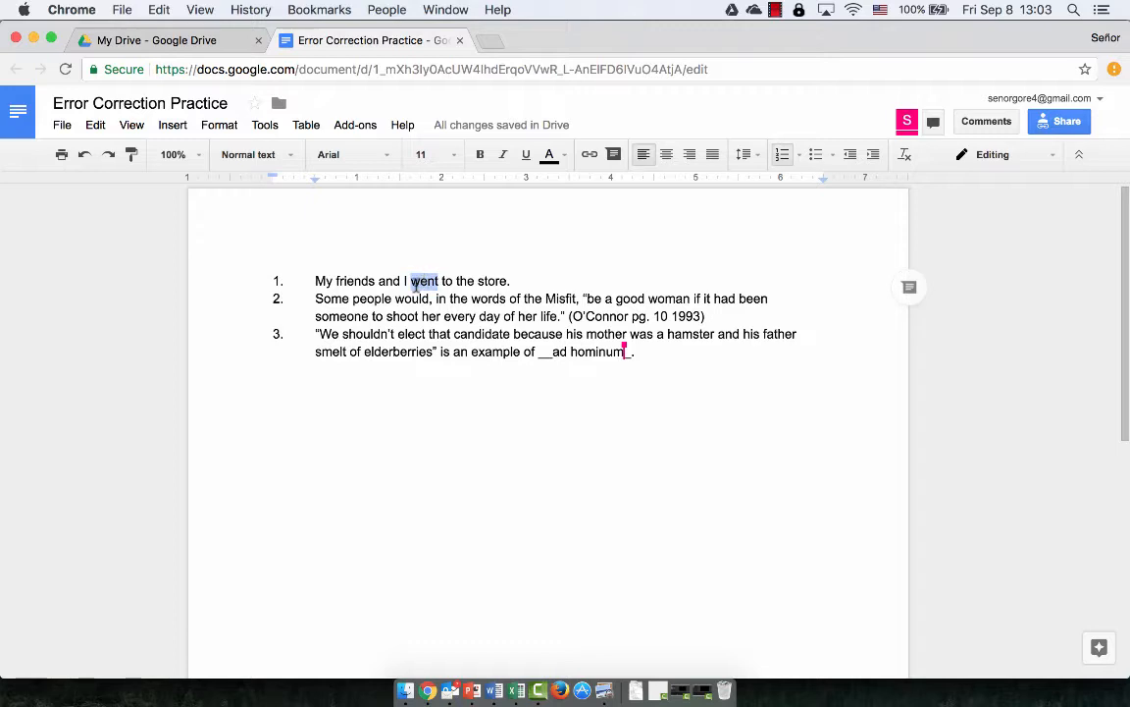
left_click(406, 280)
key("BackSpace")
type("me")
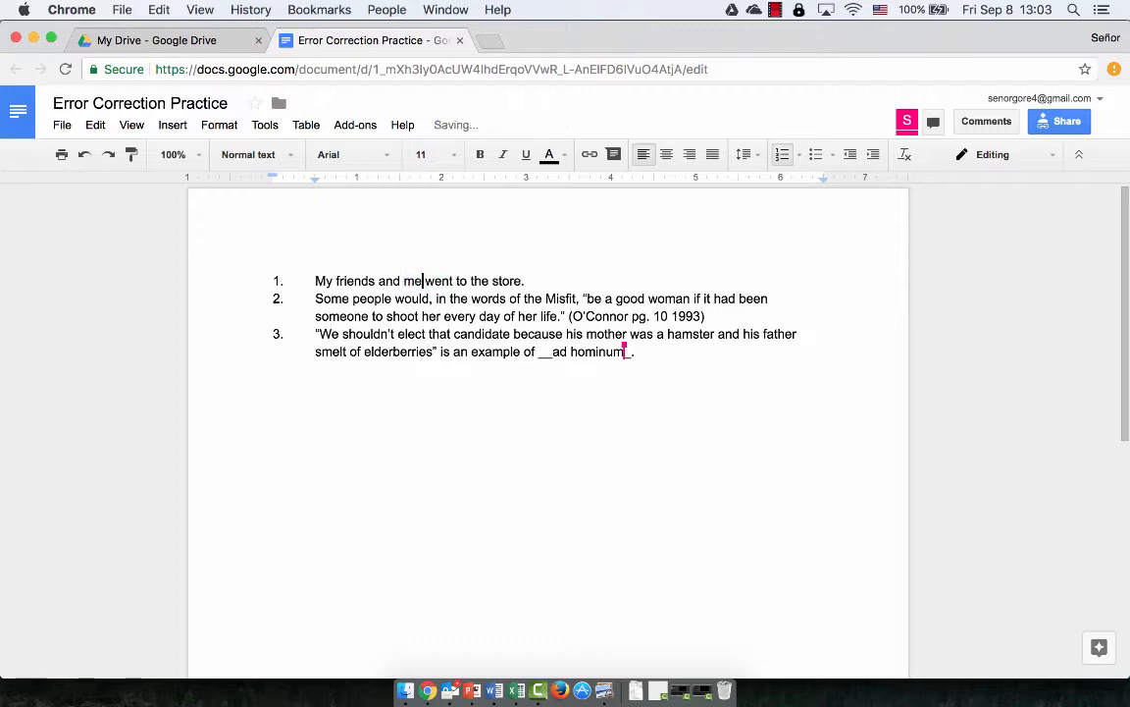
double_click(410, 281)
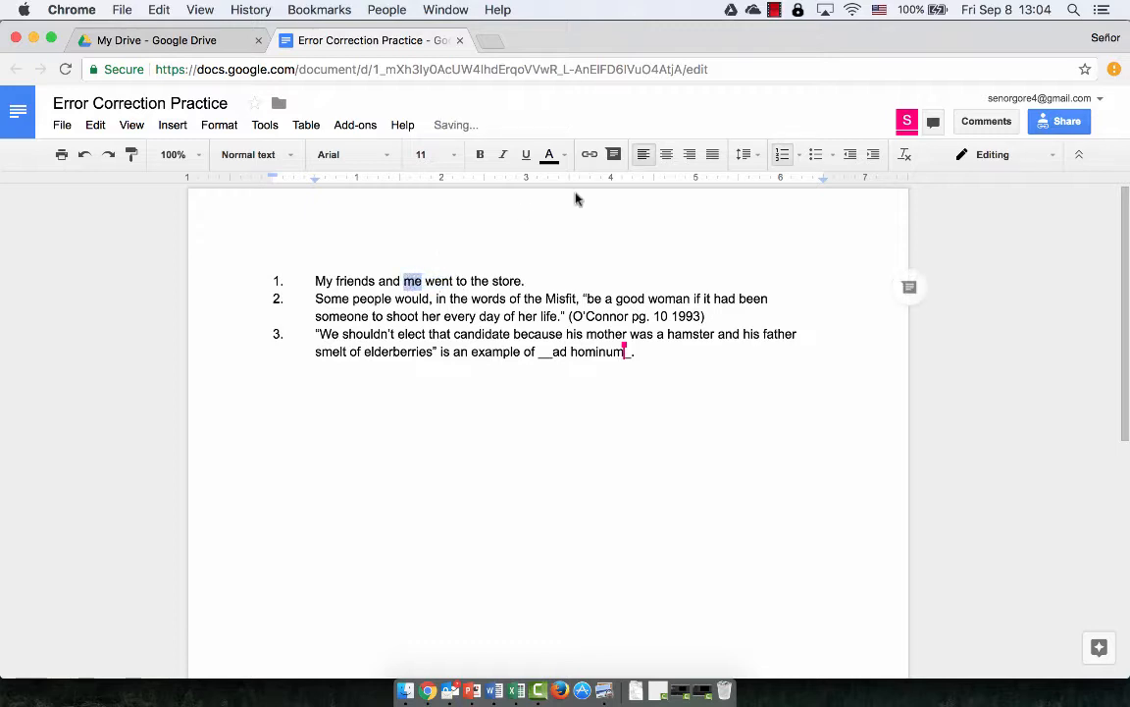
Draft a comment on 'me' reading 'This is the subject, it takes a subject pronoun'
left_click(988, 123)
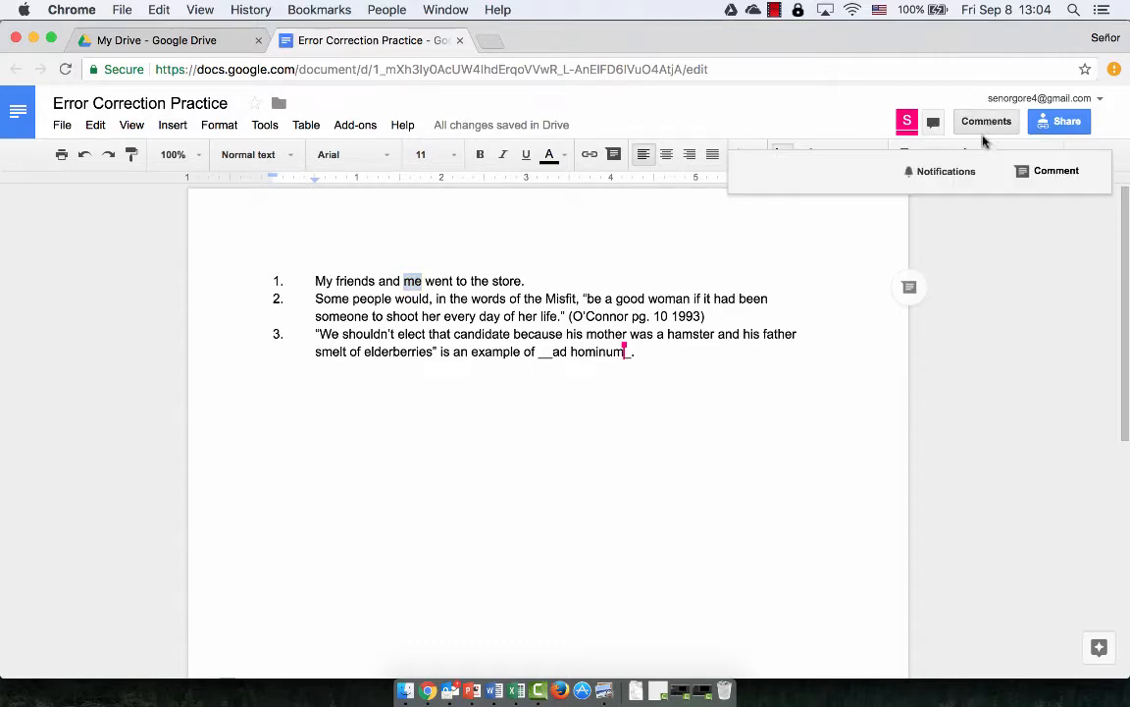
left_click(1037, 173)
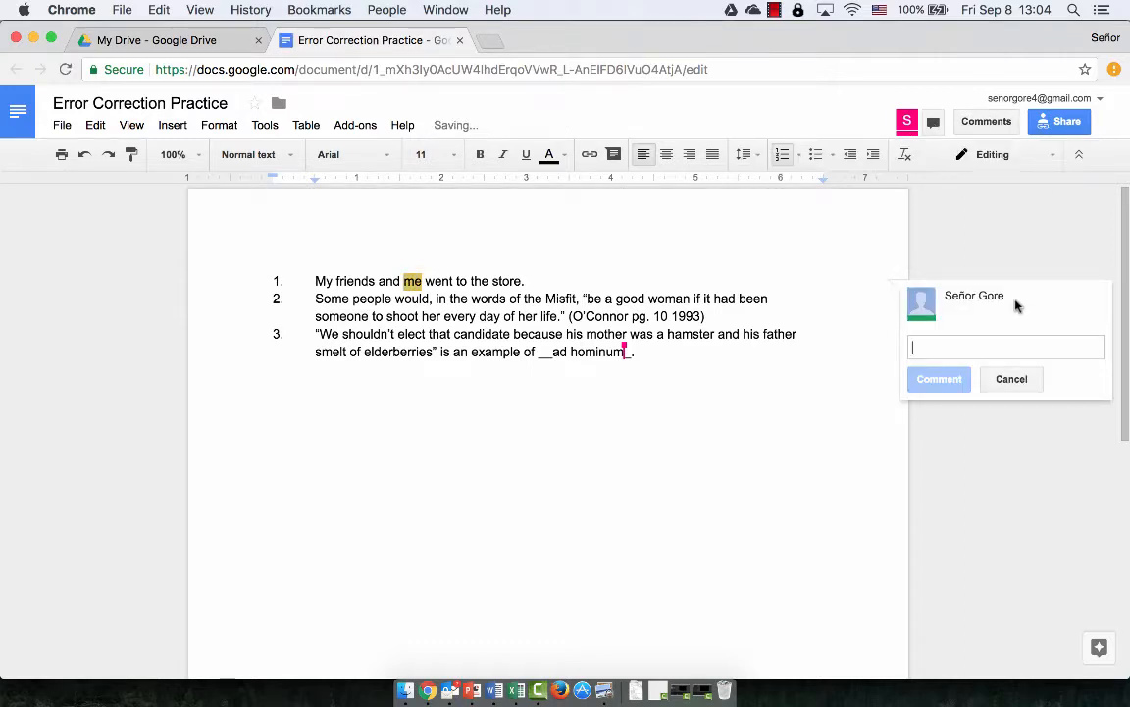
type("I")
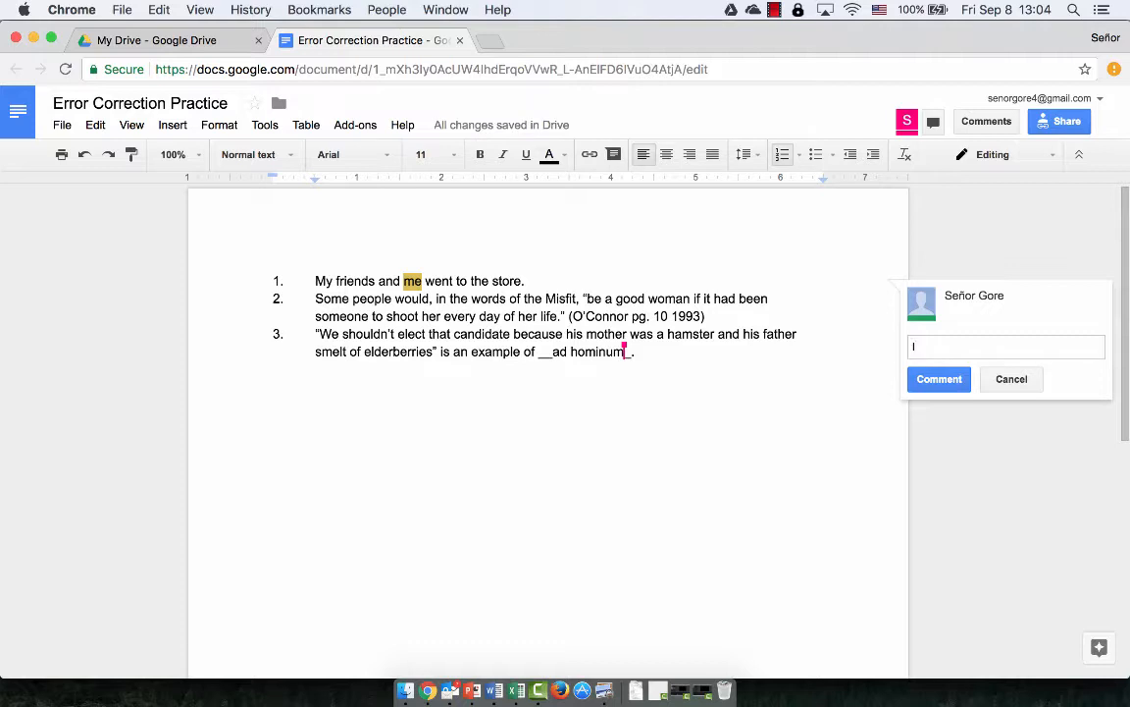
key("BackSpace")
type("This is the subju")
key("BackSpace")
type("u")
key("BackSpace")
type("ect, it ")
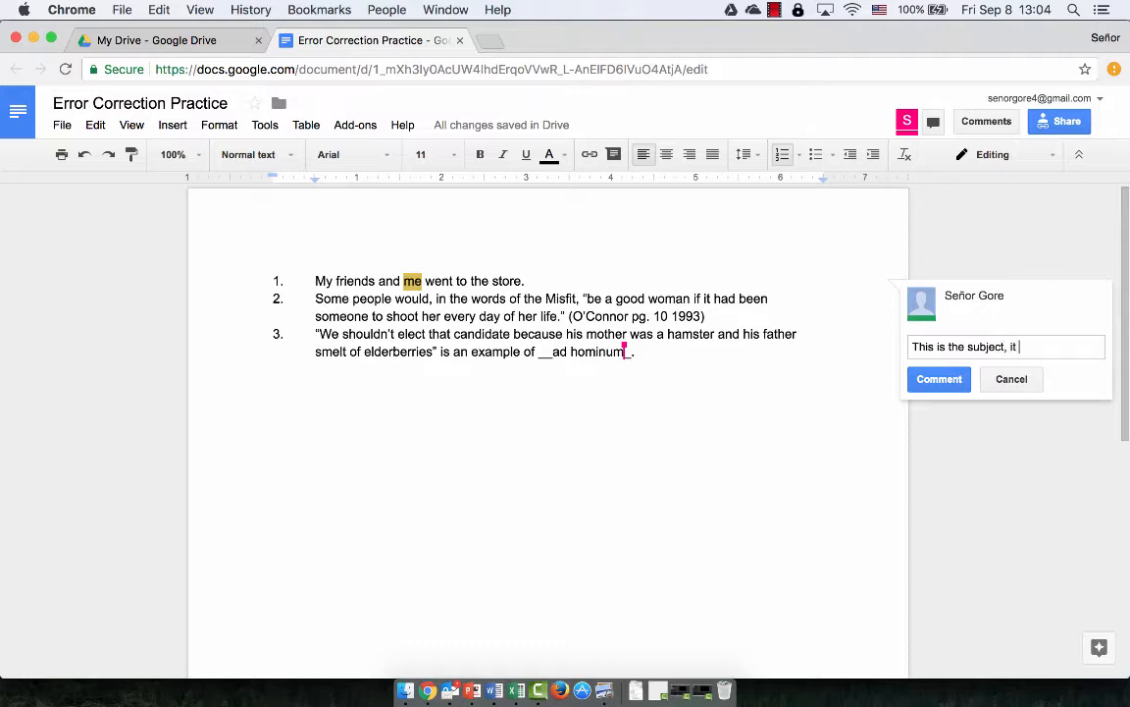
type("takes a subject pronoun")
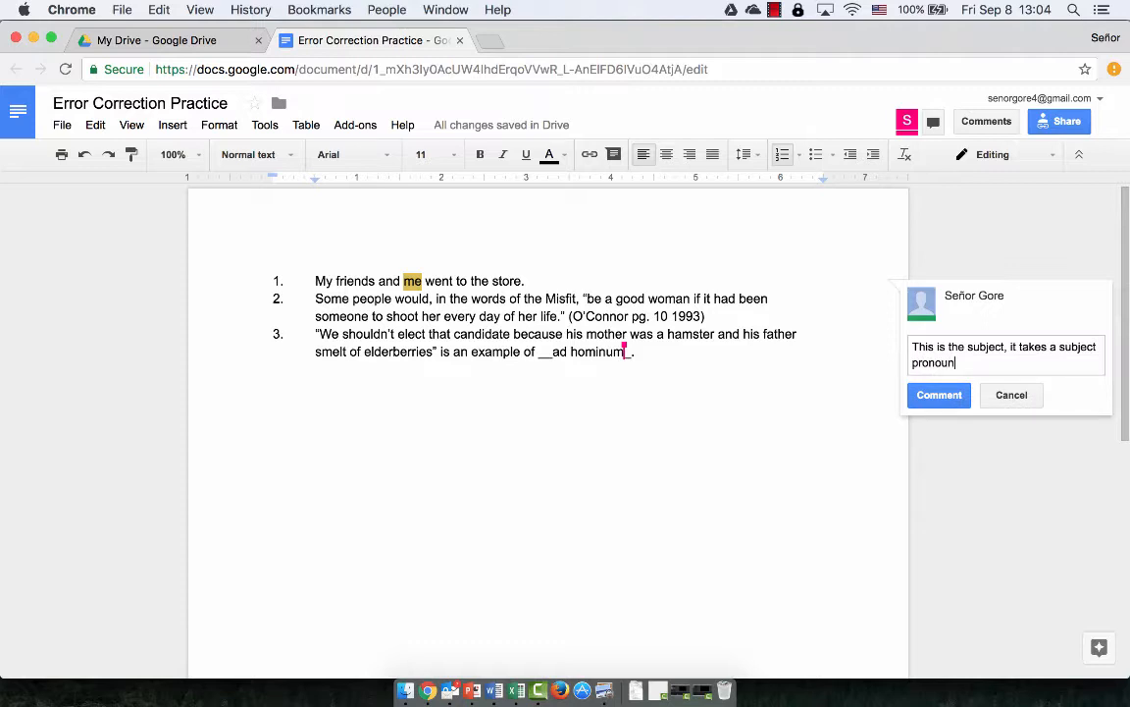
left_click(523, 286)
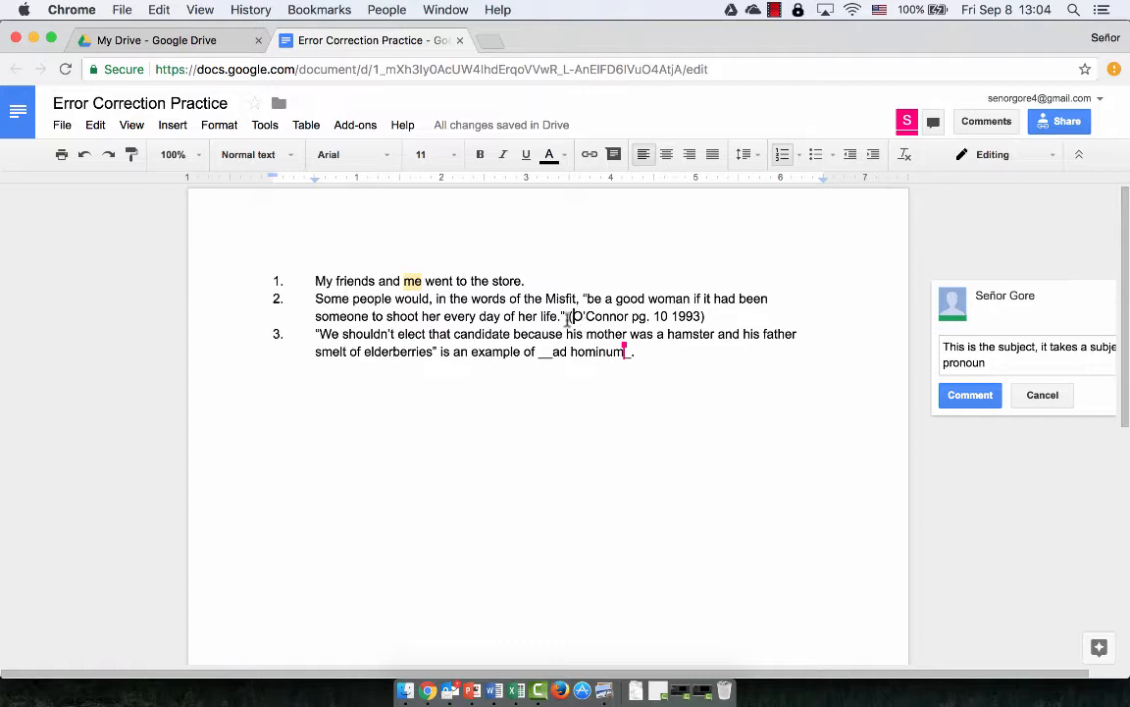
Comment 'check your MLA' on the O'Connor citation and post both comment drafts
left_click_drag(571, 316, 706, 316)
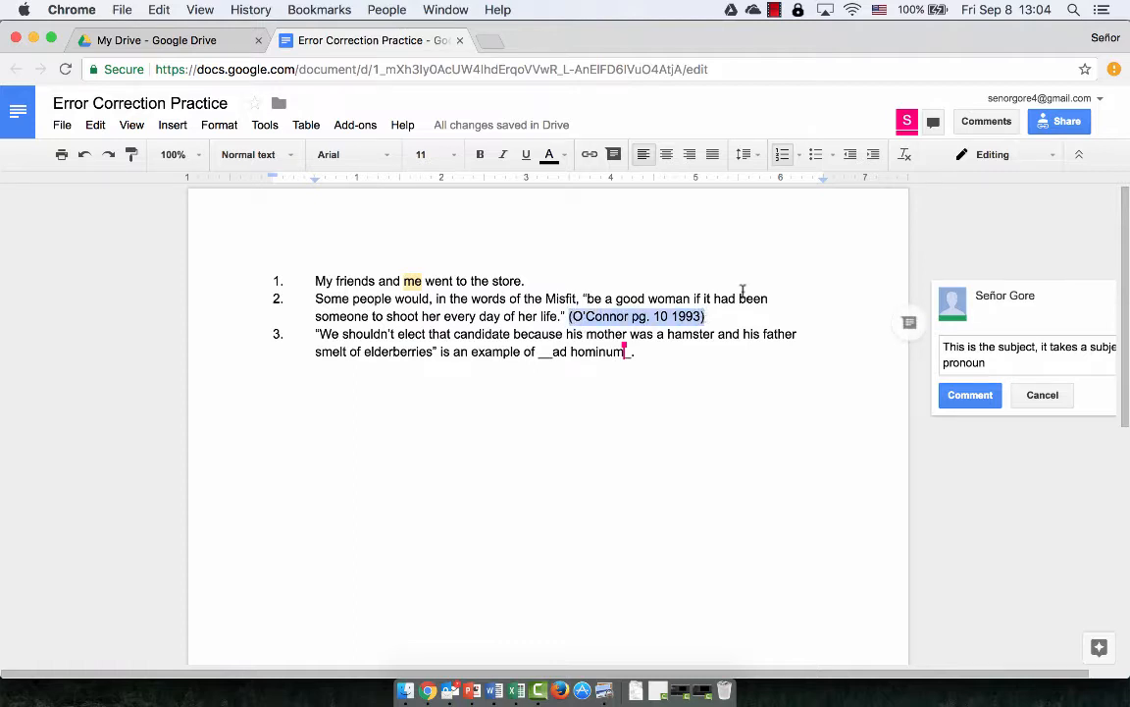
left_click(992, 123)
left_click(1033, 175)
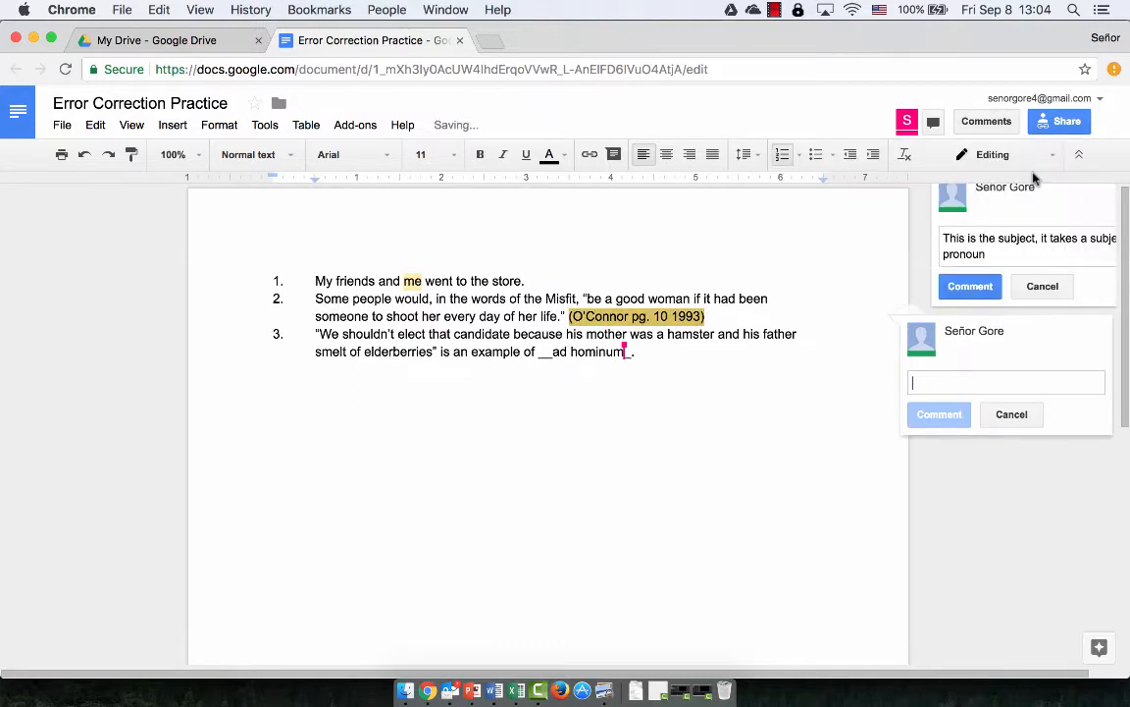
type("check your MLA")
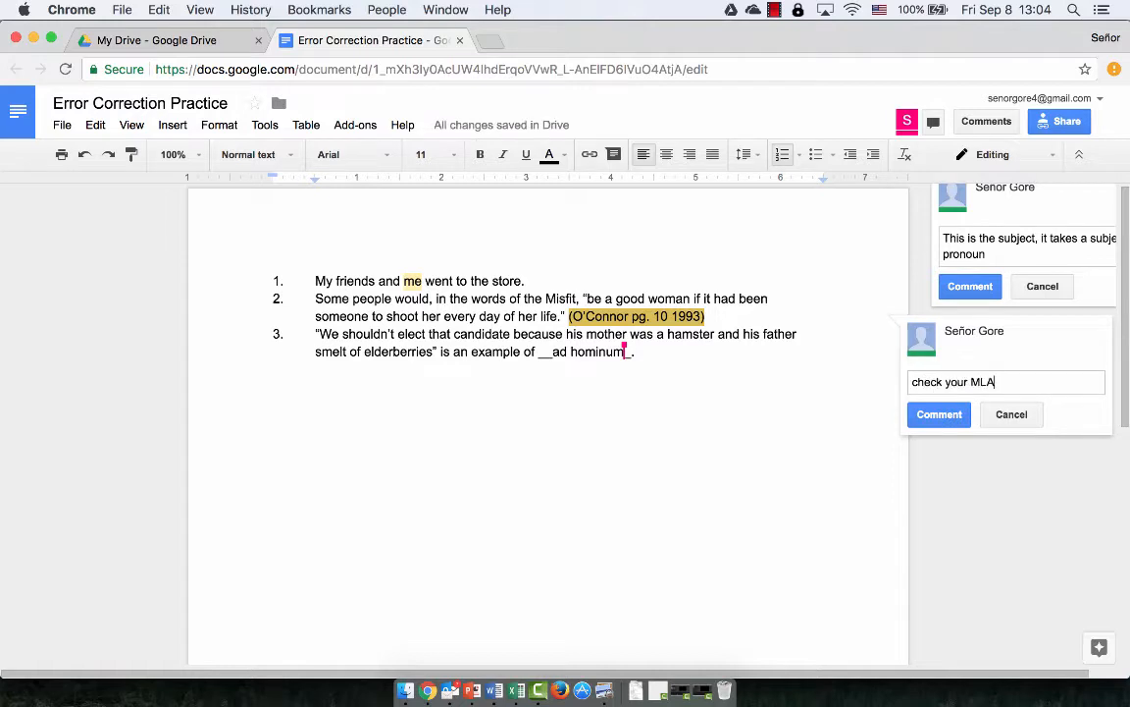
left_click(937, 416)
left_click(970, 287)
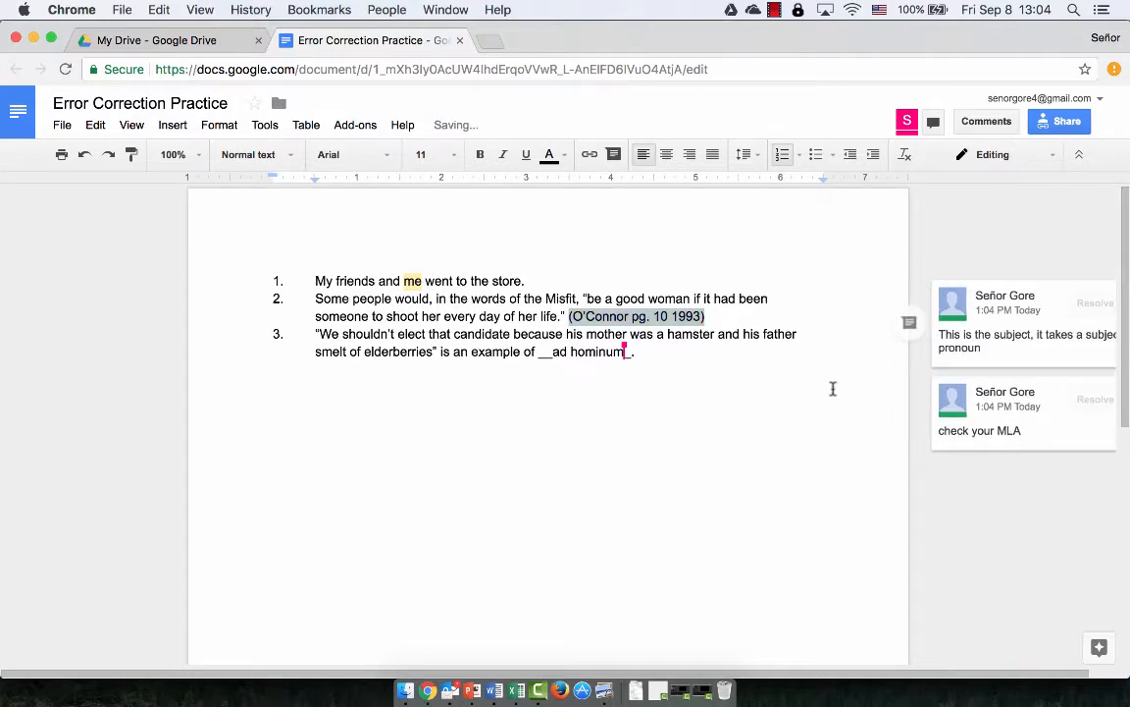
left_click(669, 359)
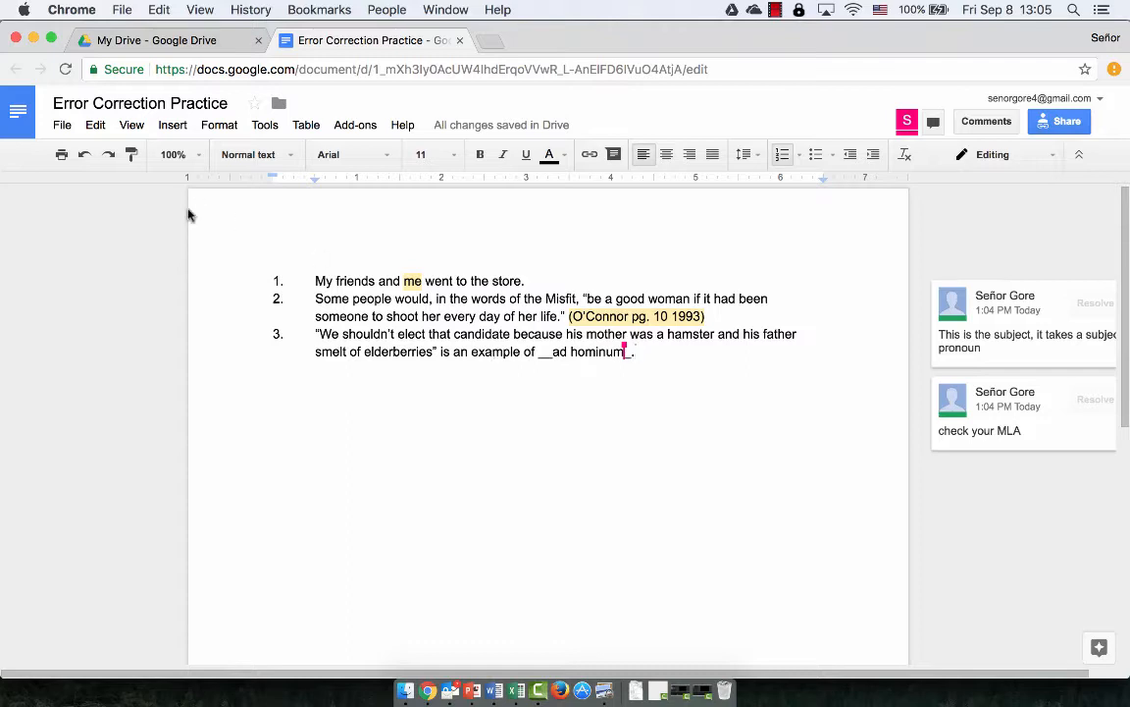
Open File > Version history > See version history
left_click(58, 126)
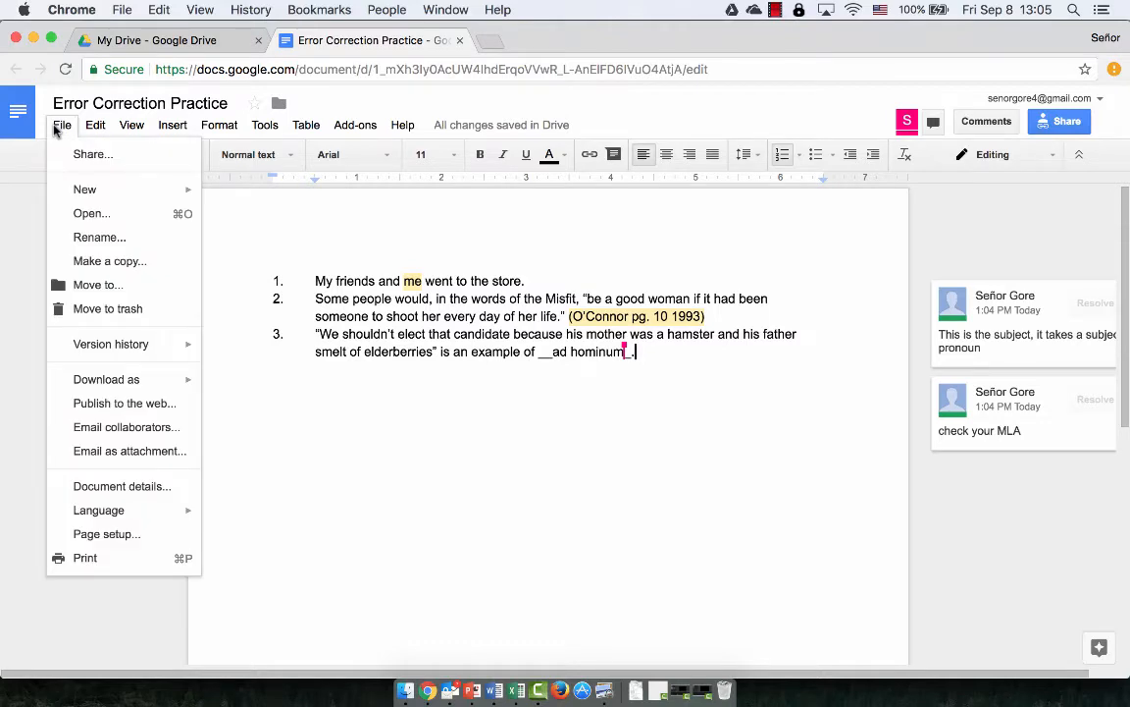
mouse_move(131, 350)
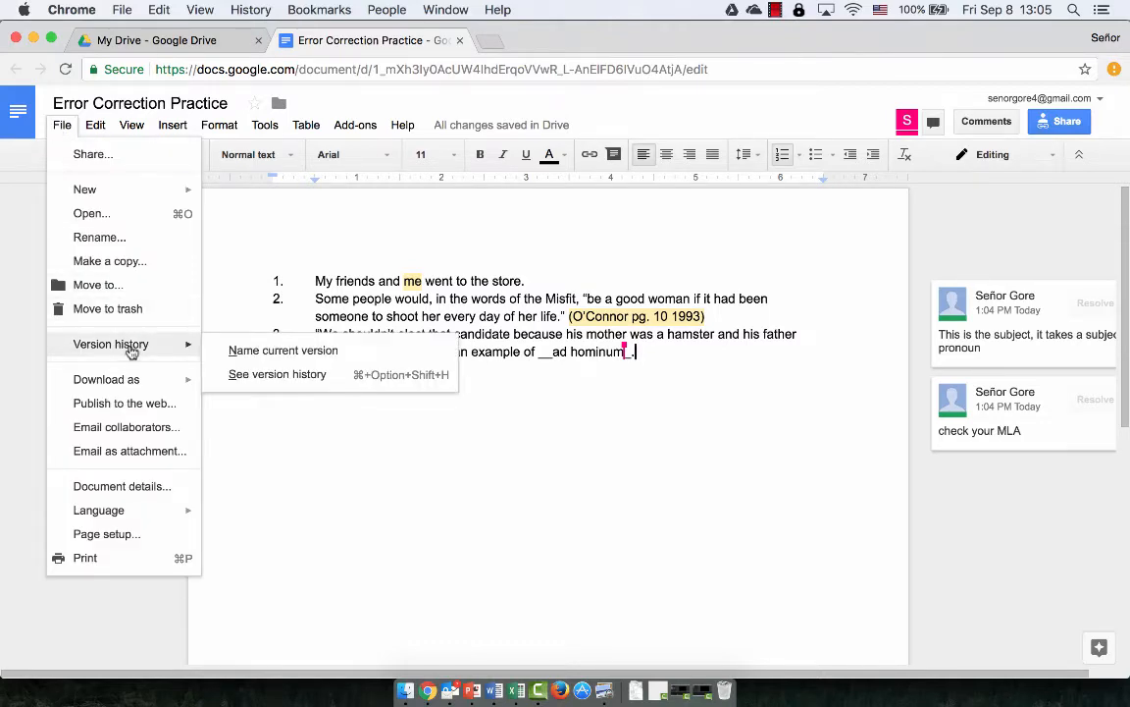
left_click(234, 374)
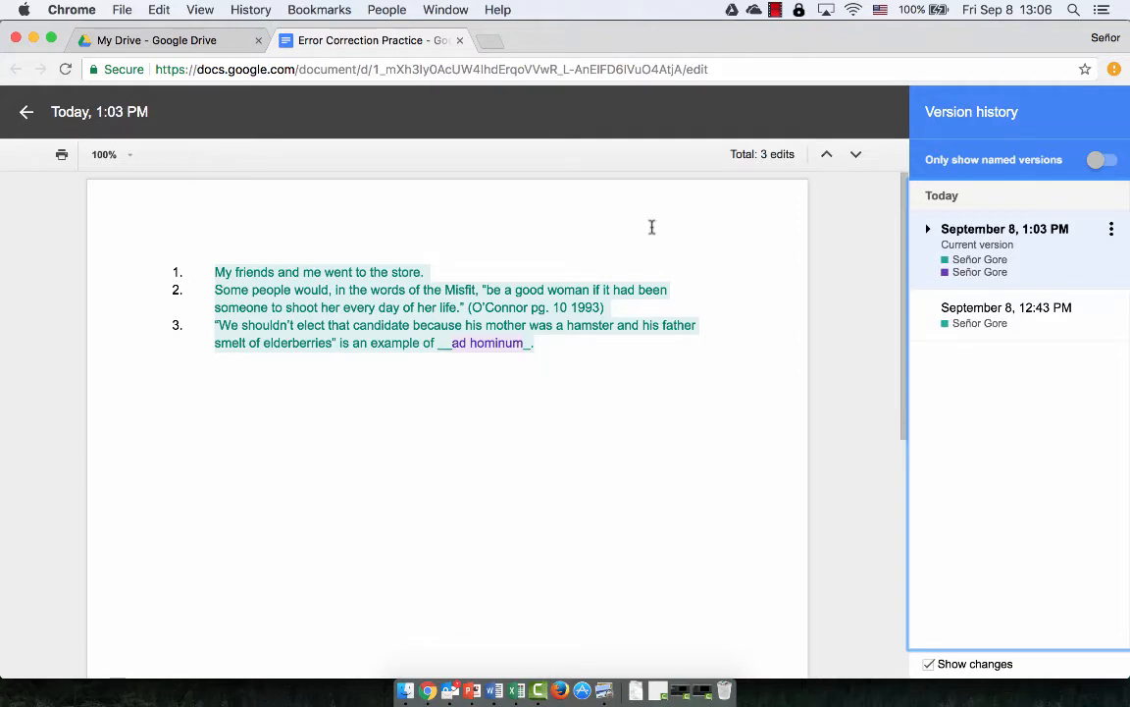
Preview the 12:43 PM version, compare with the current 1:03 PM one, then return to 12:43 PM
left_click(985, 322)
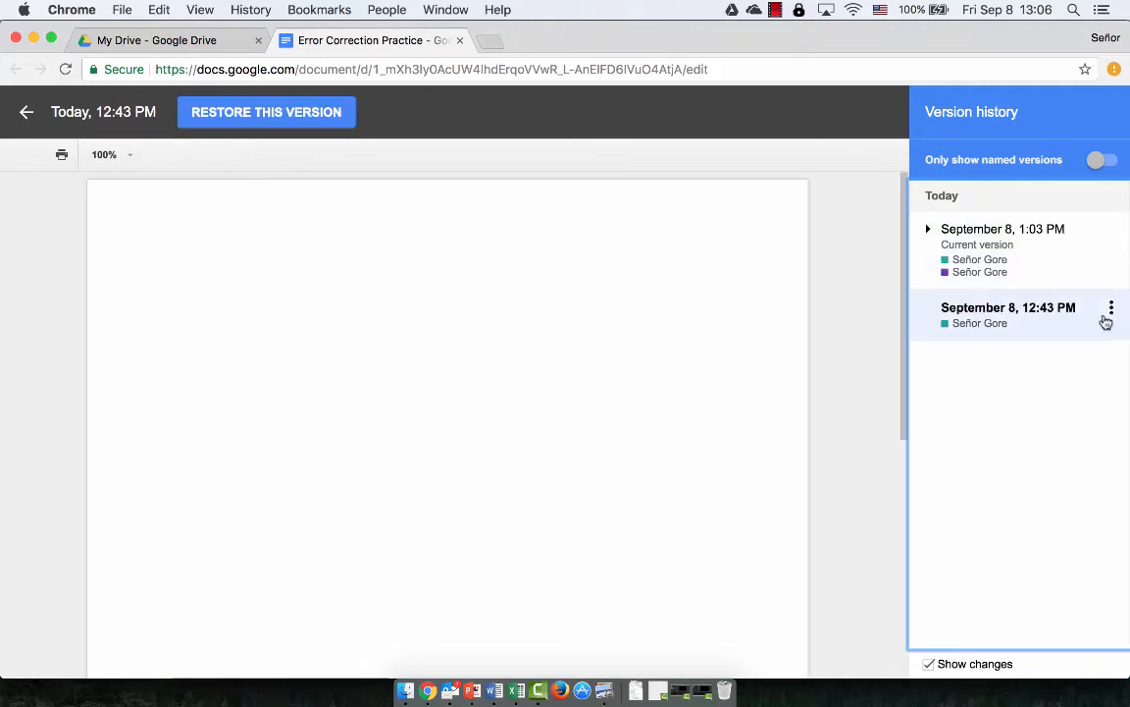
left_click(1112, 310)
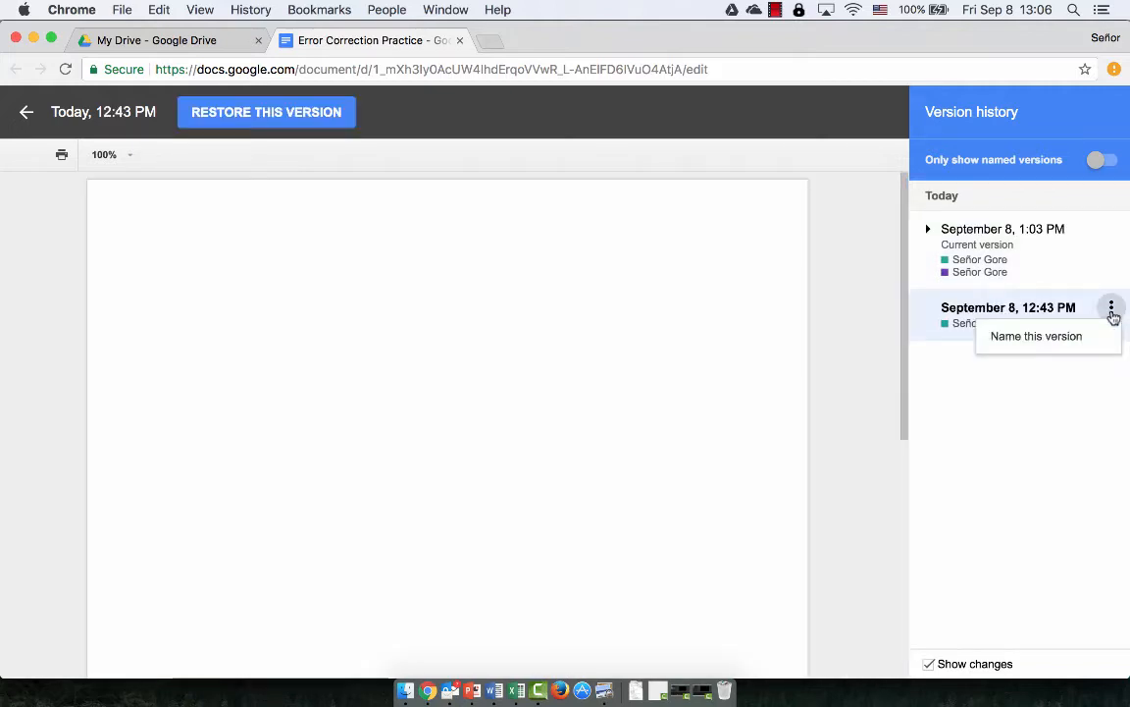
left_click(1019, 433)
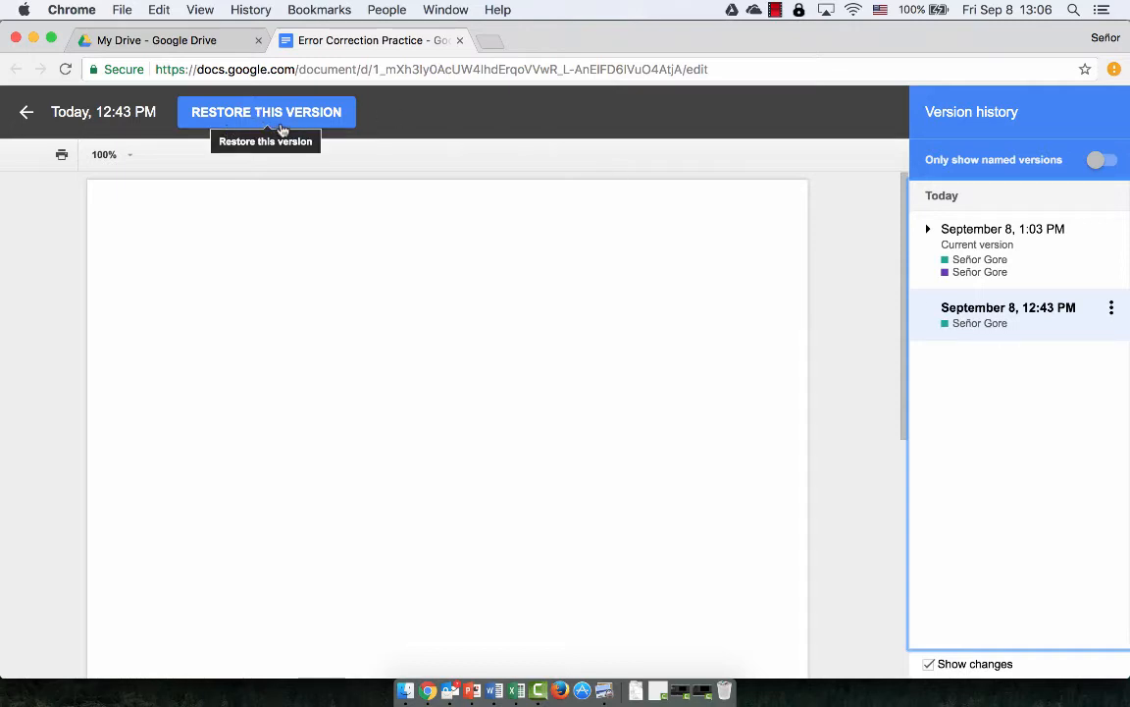
left_click(978, 259)
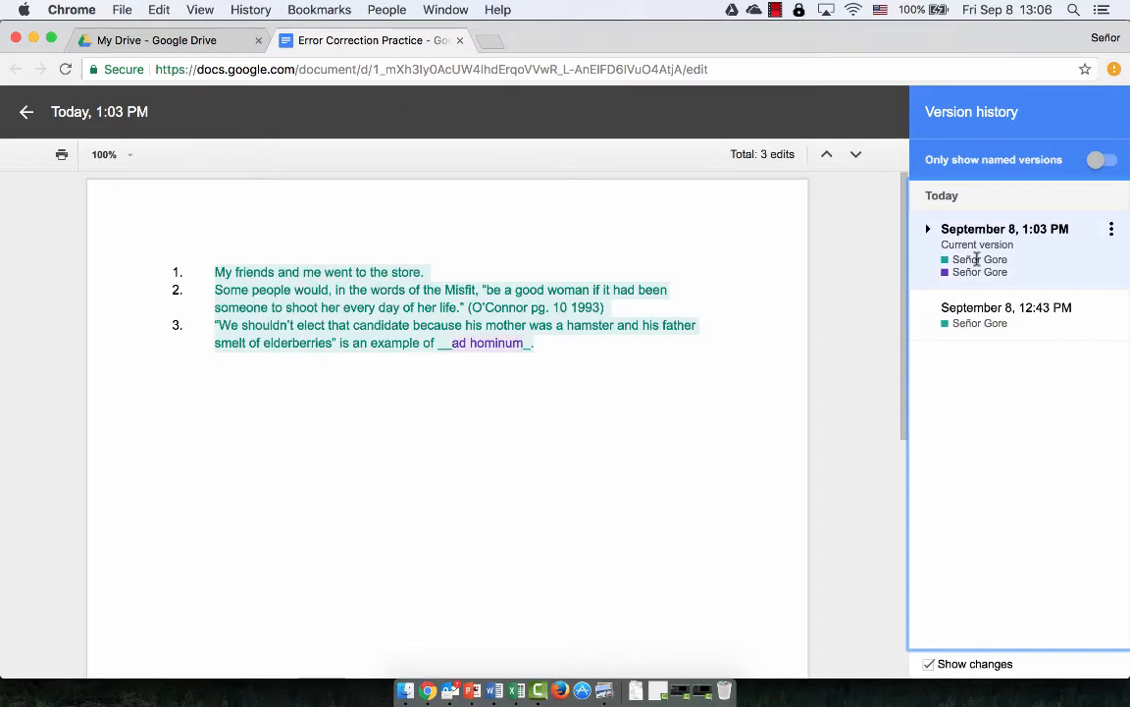
left_click(980, 323)
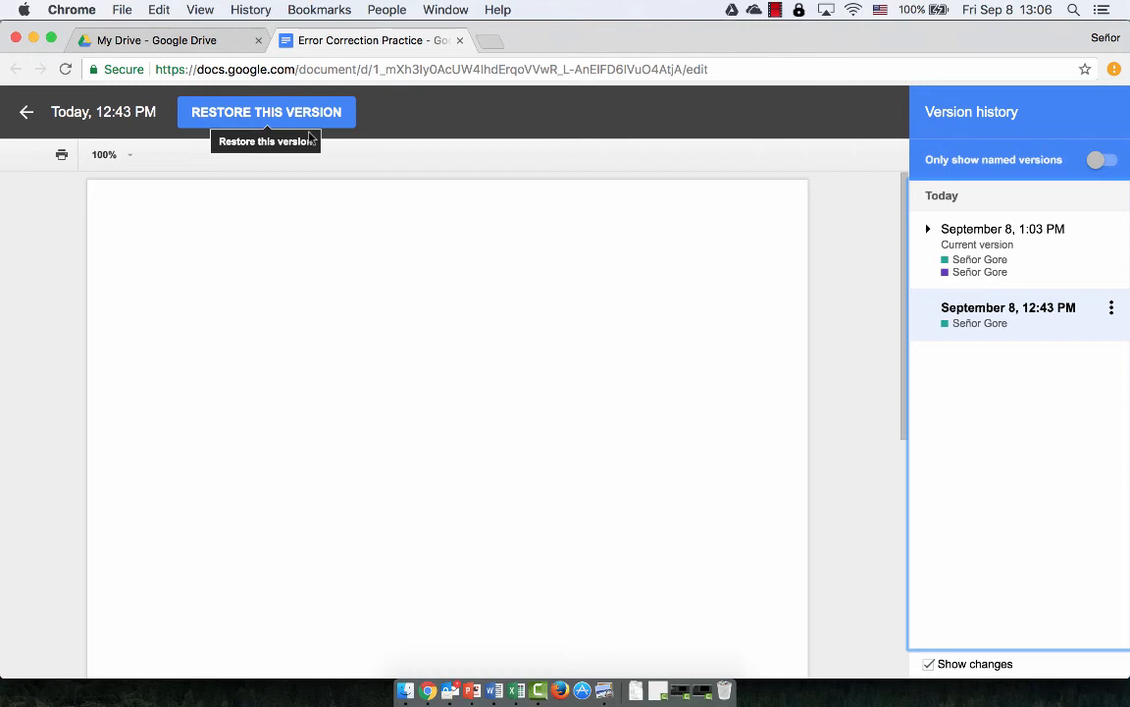
Exit version history back to the editable document using the back arrow
left_click(24, 112)
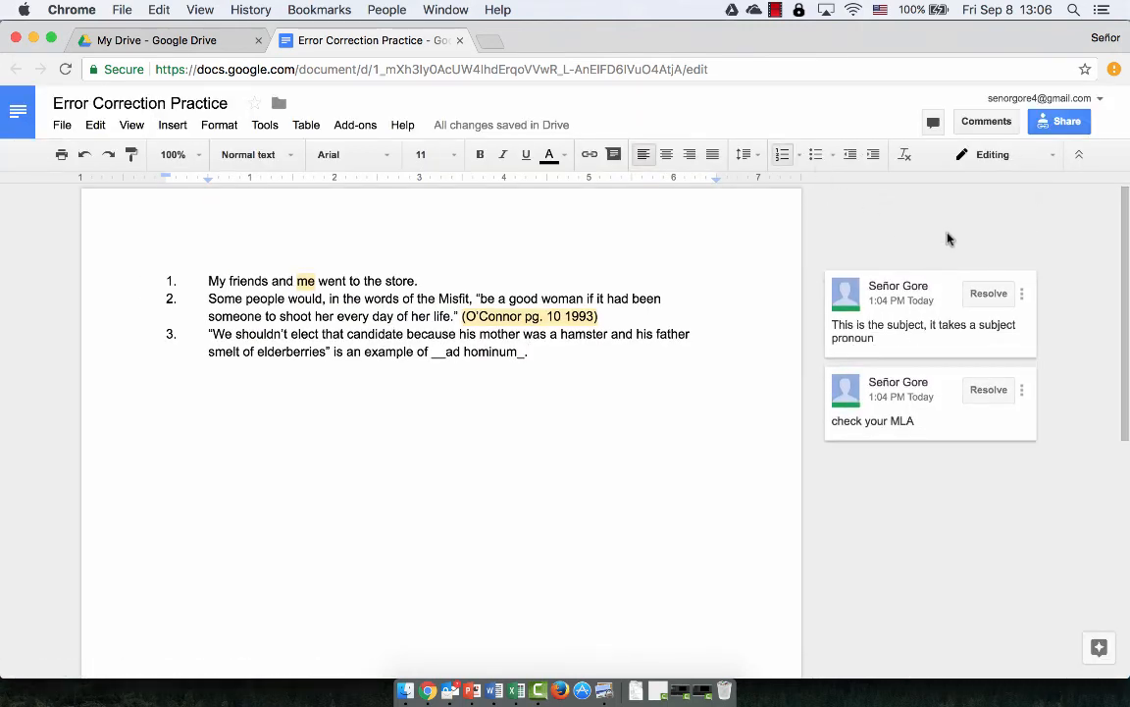